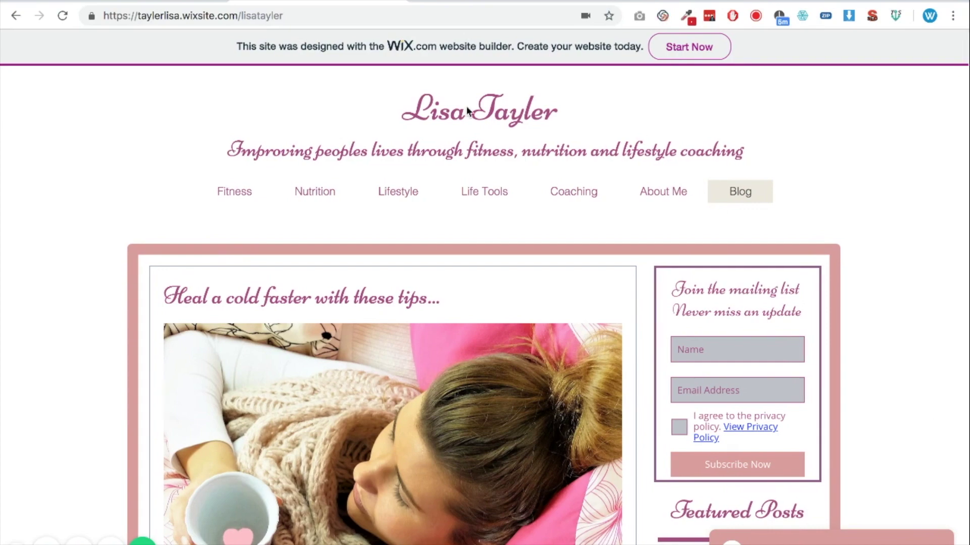
Browse the Wix Lisa Tayler blog page, then switch to the lisaslifestyle.co.uk WordPress site.
scroll(763, 265, down, 2)
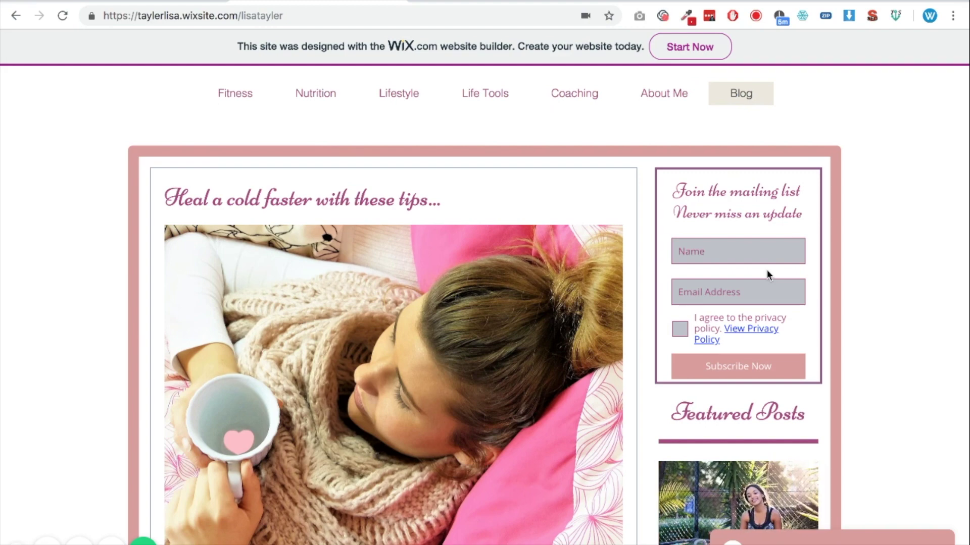
scroll(767, 273, down, 1)
scroll(767, 275, down, 2)
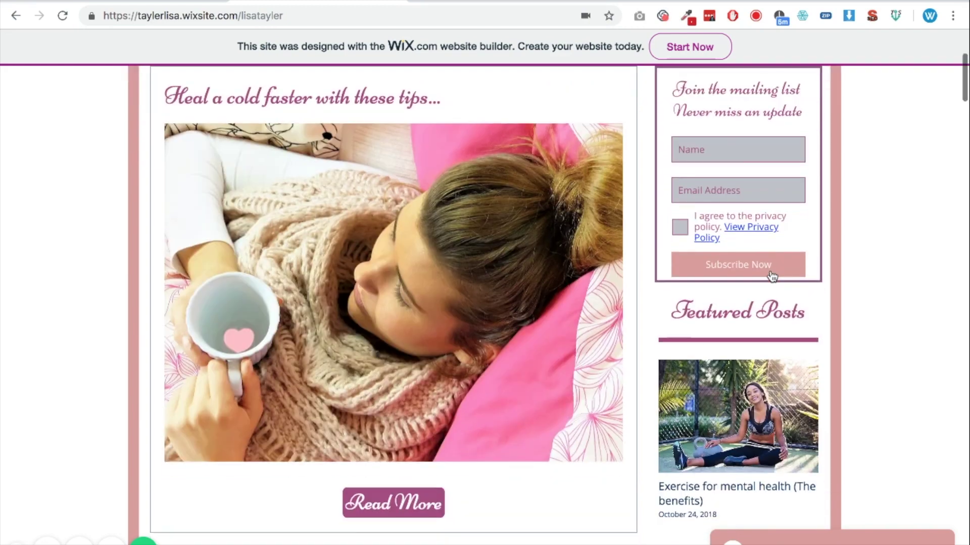
scroll(768, 276, up, 5)
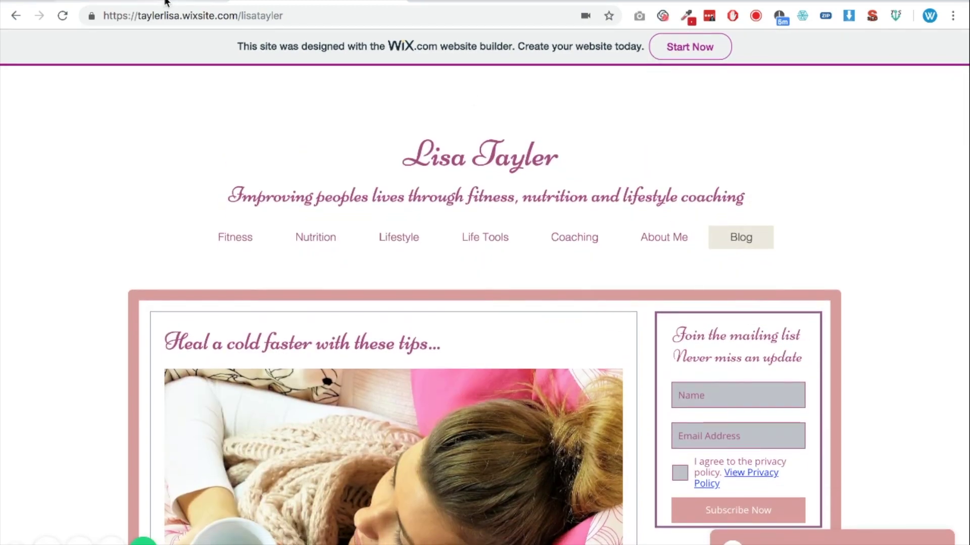
click(177, 1)
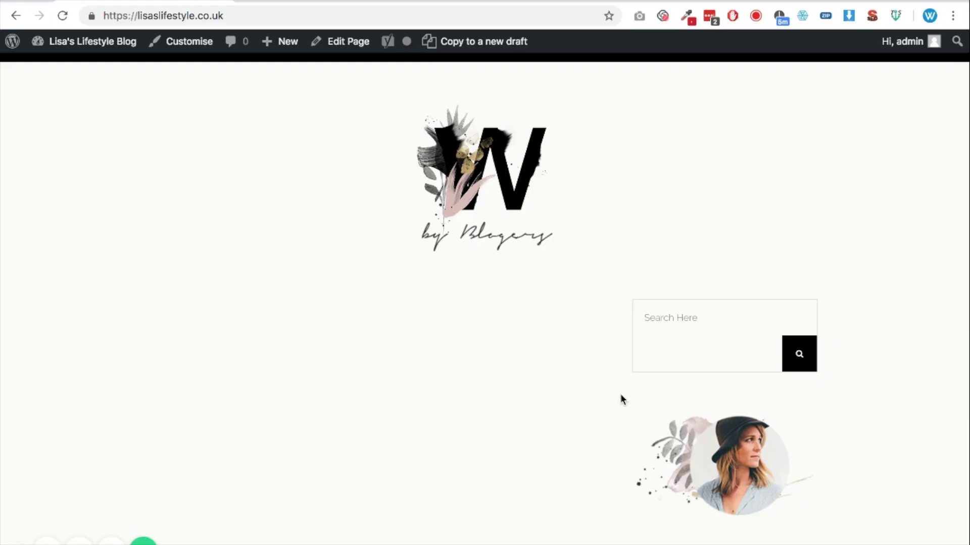
Scroll through the lisaslifestyle.co.uk front page, whose sidebar has no categories yet.
scroll(620, 394, down, 10)
scroll(620, 399, down, 5)
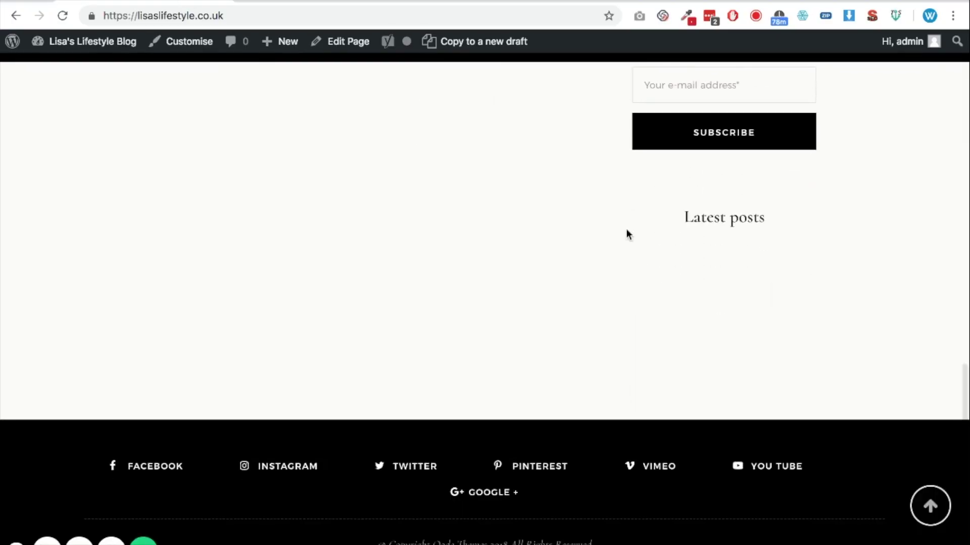
scroll(626, 232, up, 20)
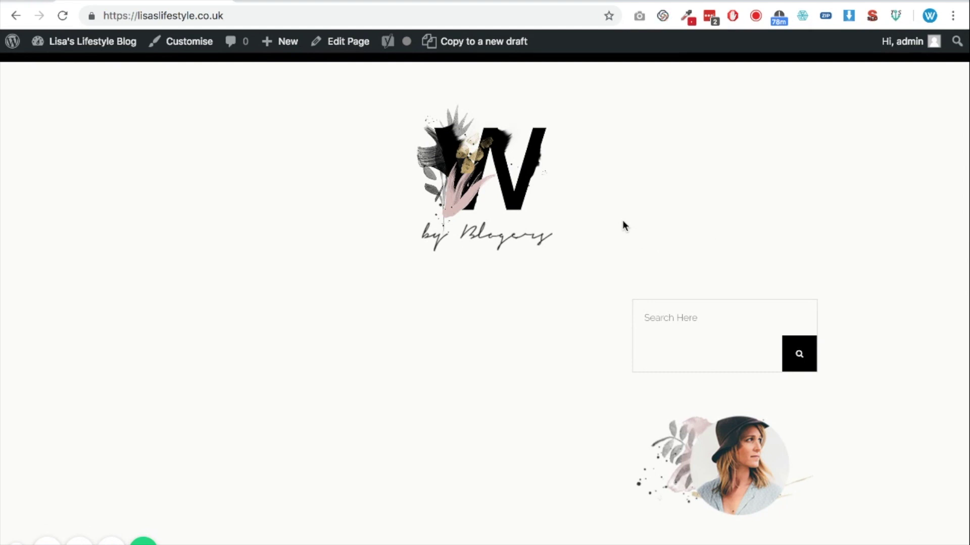
scroll(614, 247, down, 10)
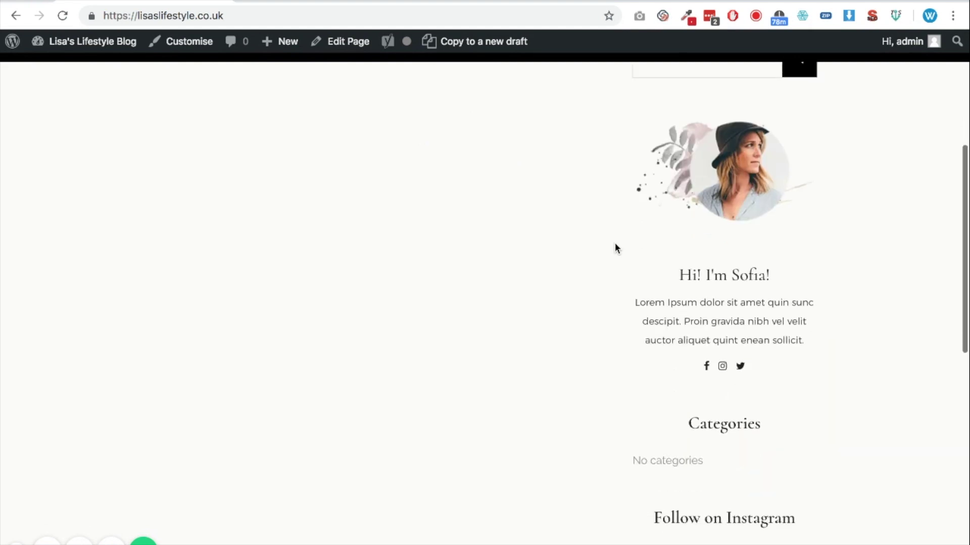
scroll(615, 250, up, 12)
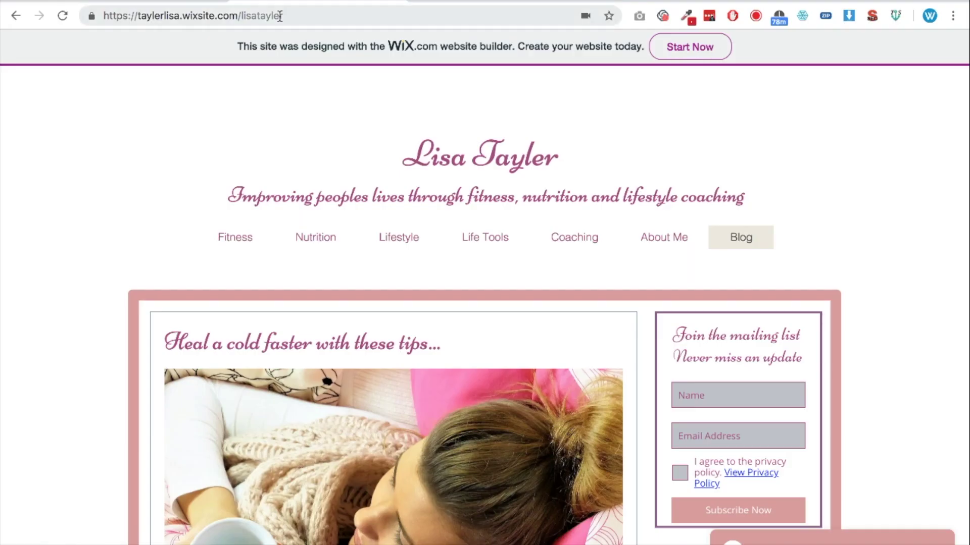
Load the Wix blog's RSS feed by appending /feed.xml to the site URL.
click(322, 17)
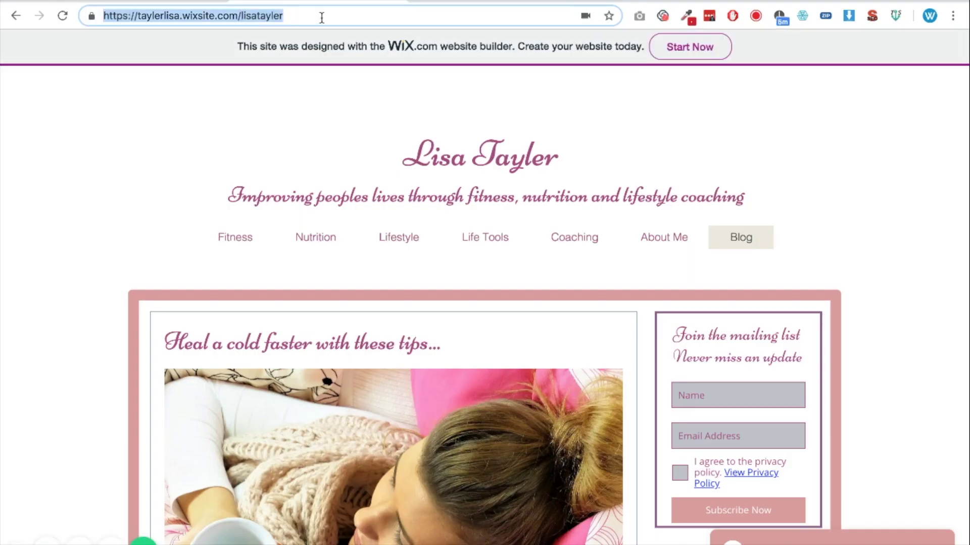
click(325, 18)
text(/)
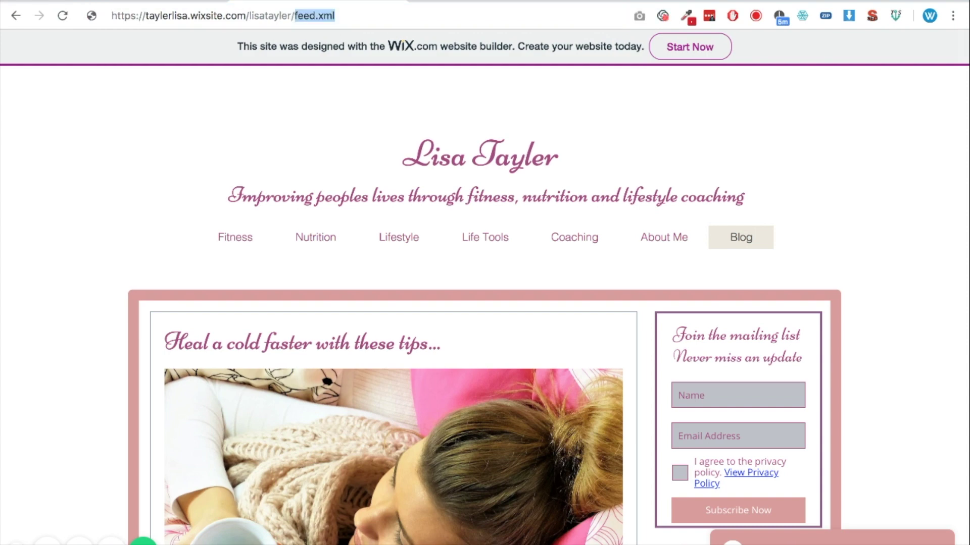
text(feed.xml)
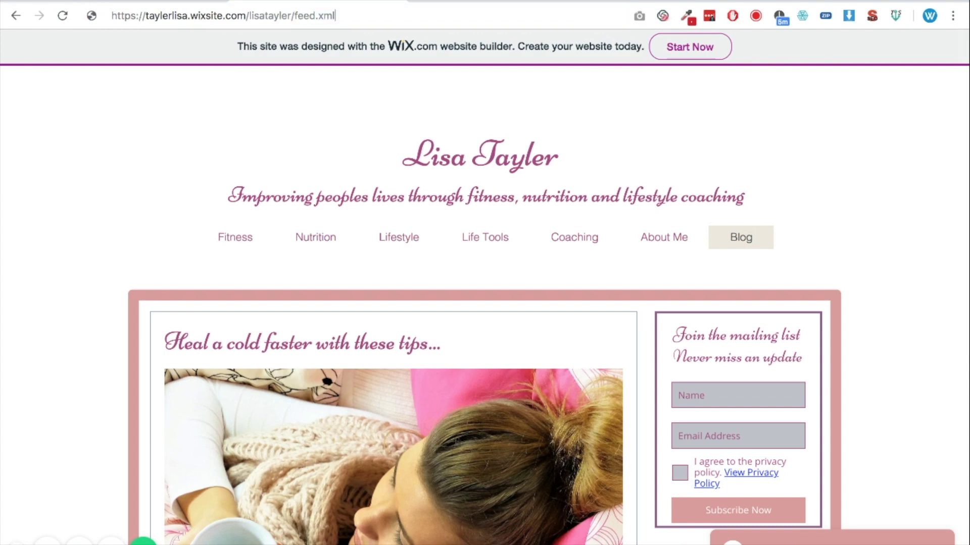
key(Return)
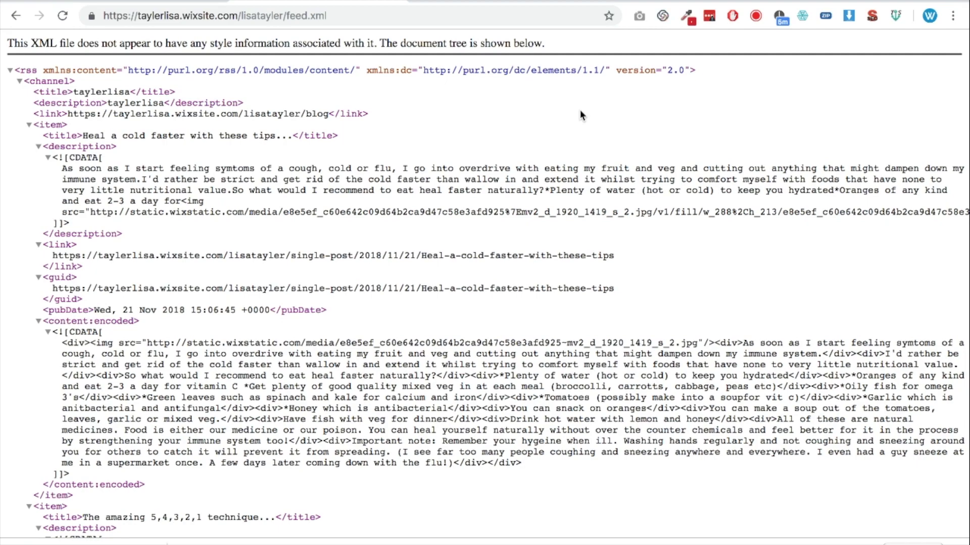
Back in WordPress, go from the dashboard to the Plugins > Add New page.
click(194, 2)
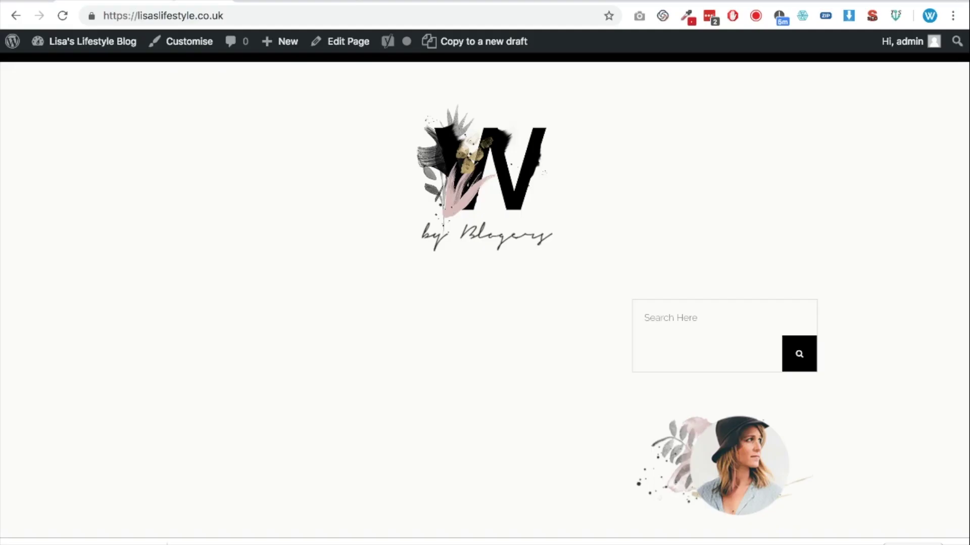
mouse_move(101, 46)
click(65, 68)
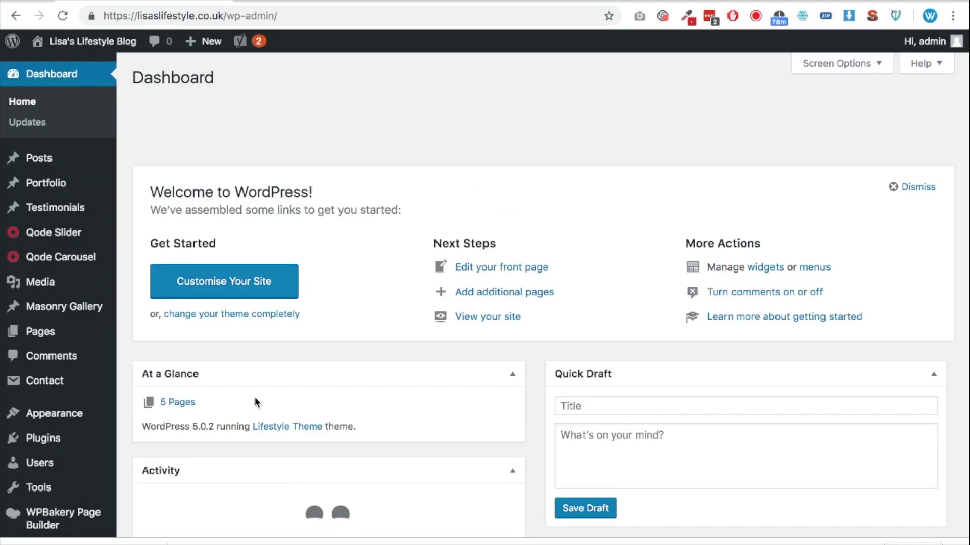
scroll(257, 403, down, 2)
mouse_move(67, 389)
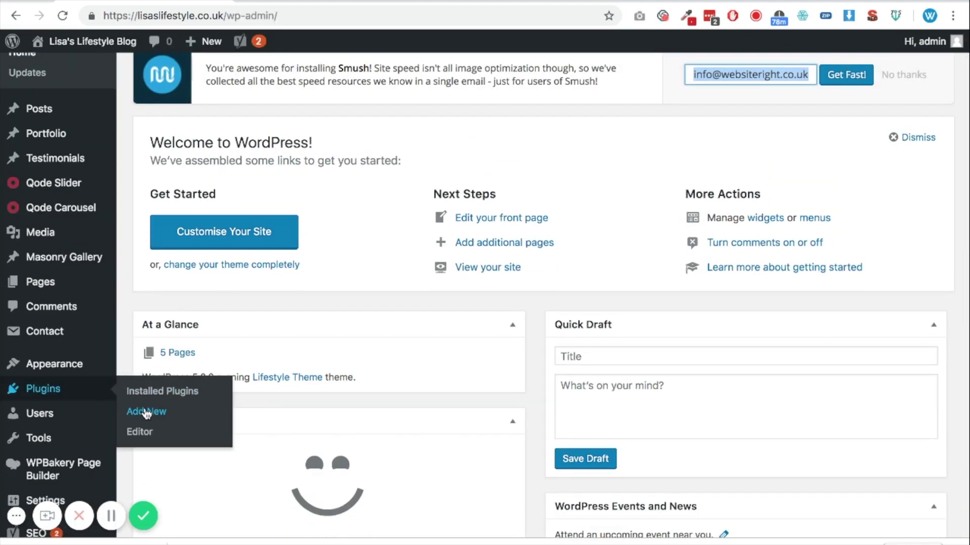
click(146, 412)
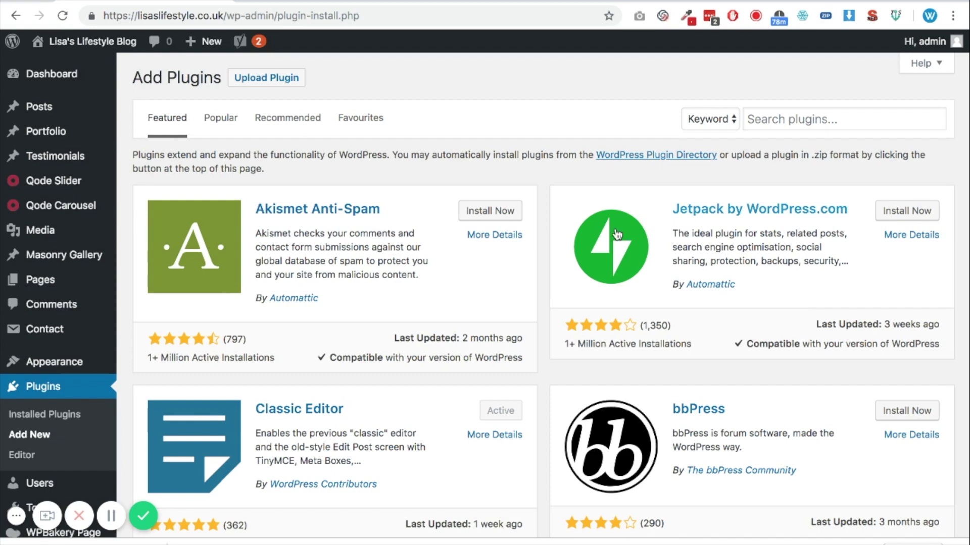
Search 'external images', then install and activate the Auto Upload Images plugin.
click(787, 118)
text(external )
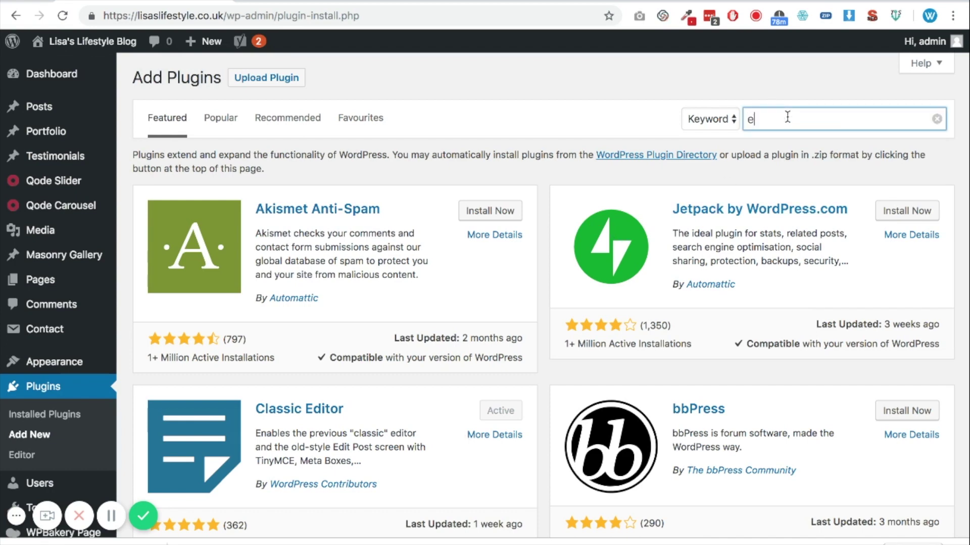
text(images)
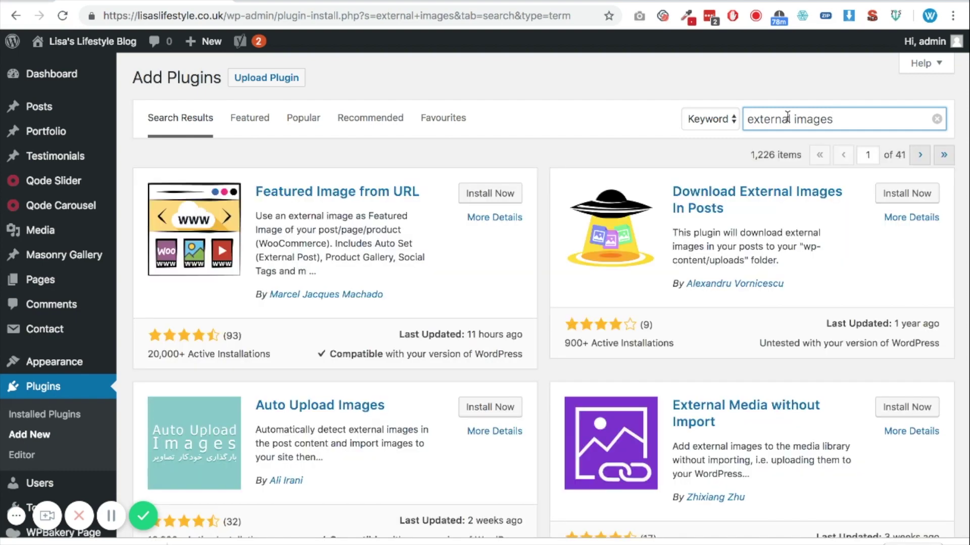
scroll(601, 373, down, 2)
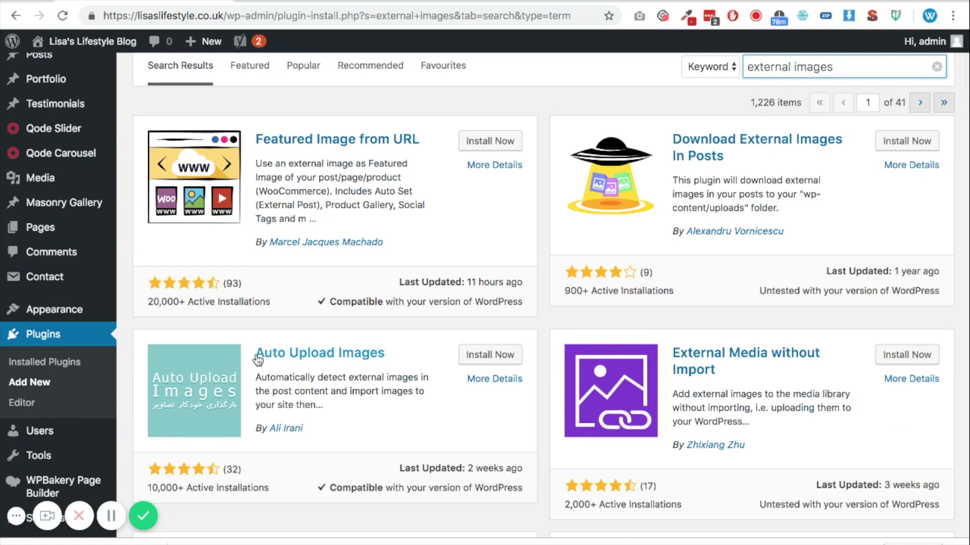
click(493, 360)
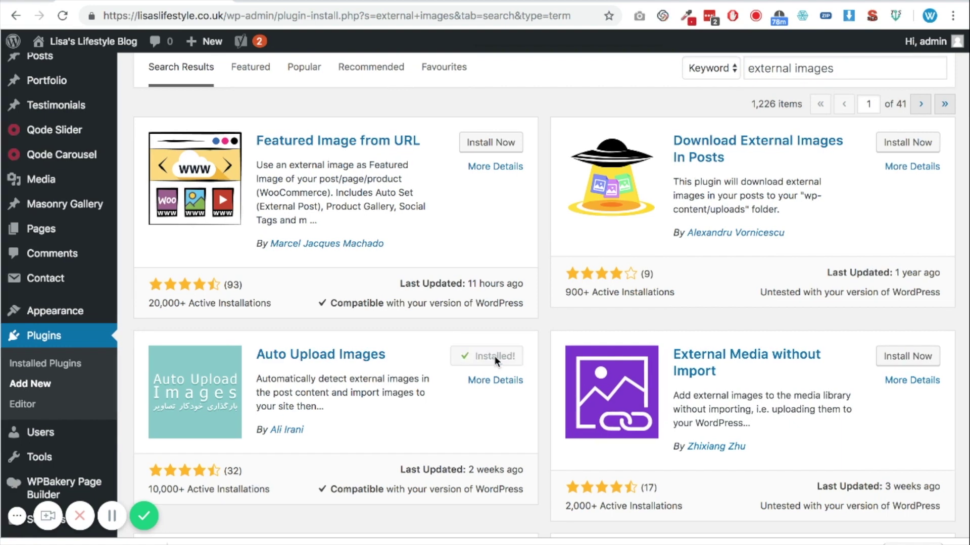
click(497, 360)
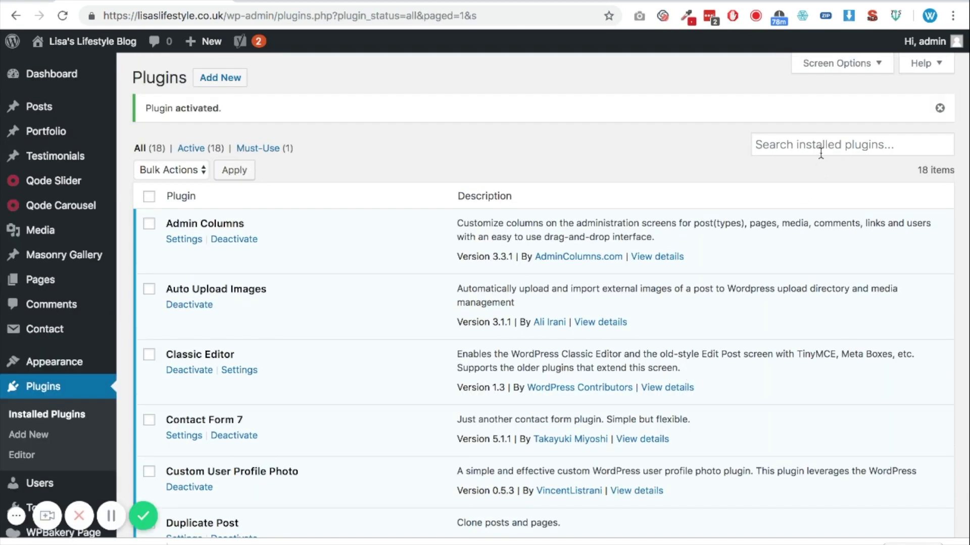
Search 'all import', then install and activate the WP All Import plugin.
click(209, 84)
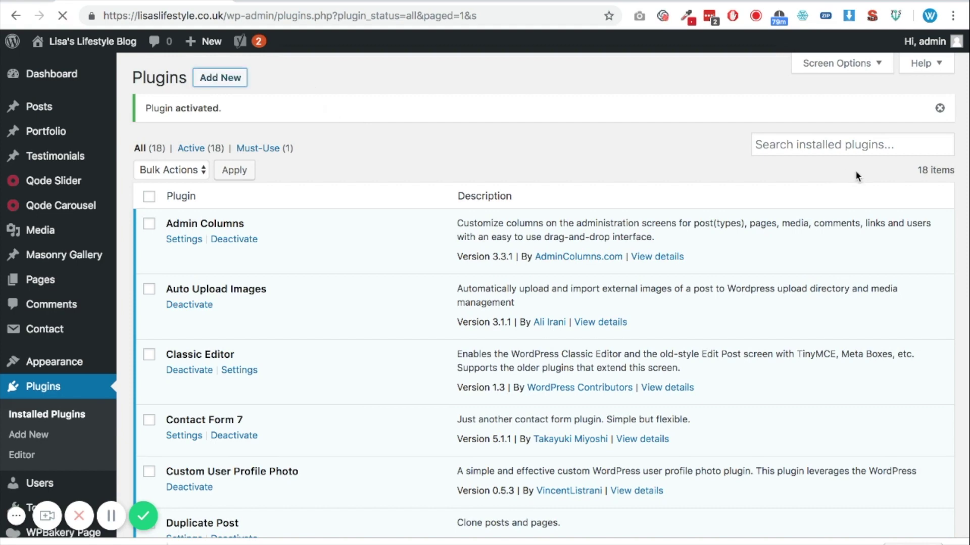
click(832, 126)
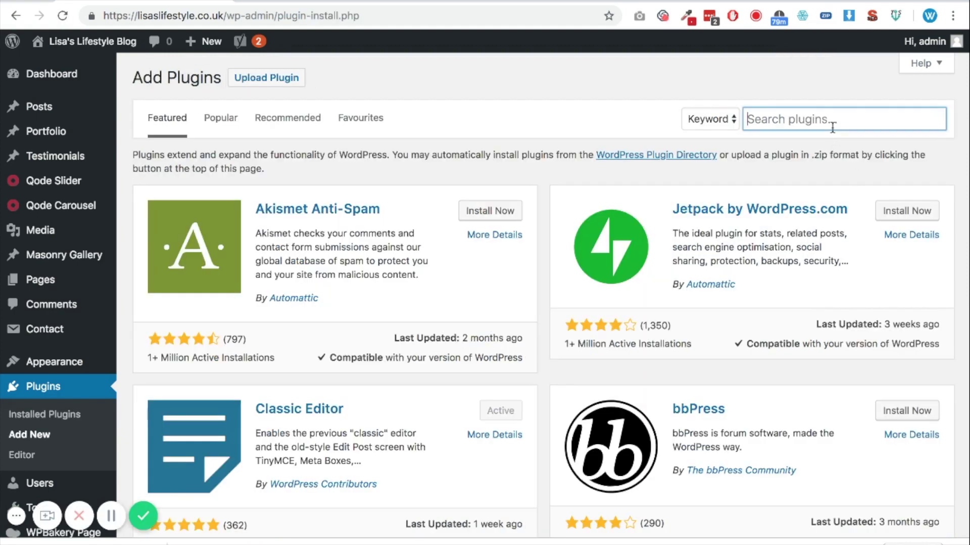
text(all import)
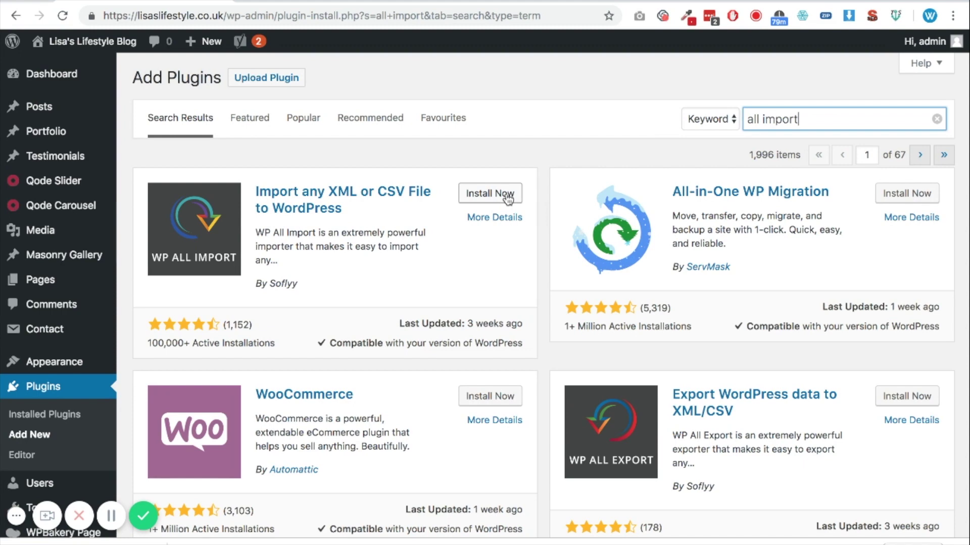
click(506, 197)
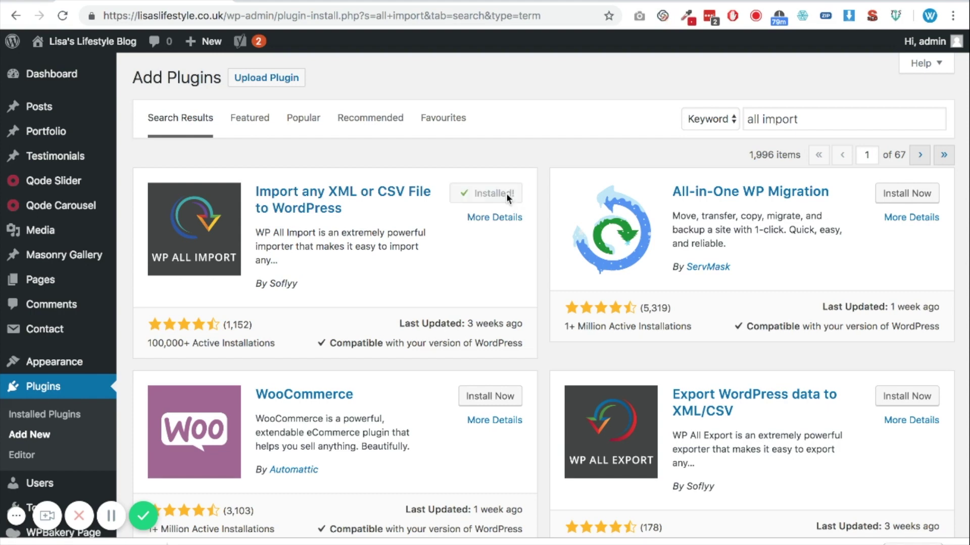
click(501, 199)
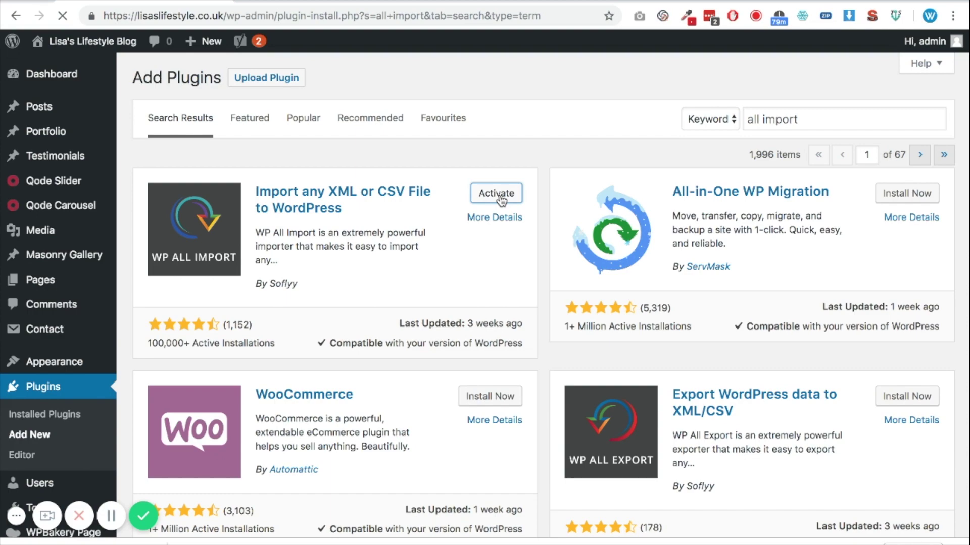
Open All Import's New Import page from the admin sidebar.
scroll(285, 333, down, 5)
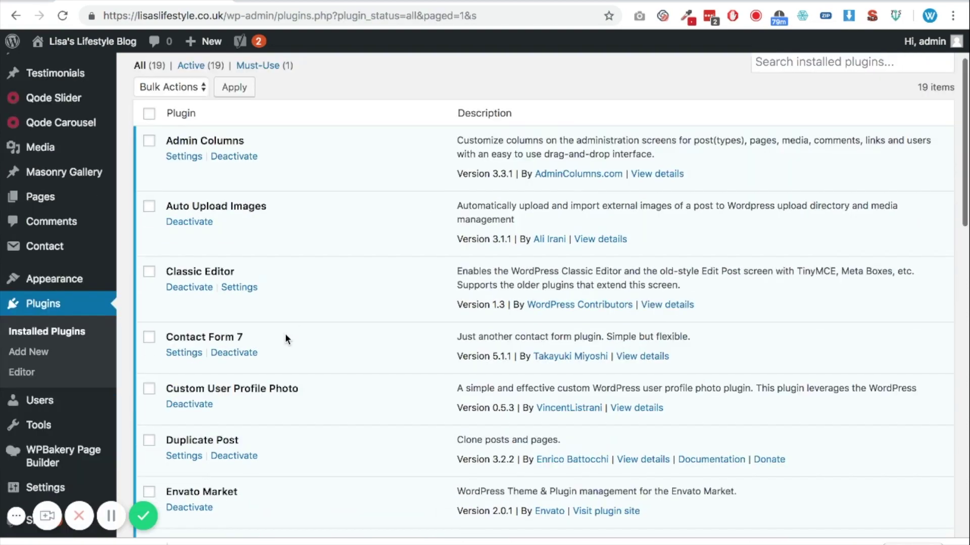
scroll(285, 335, down, 4)
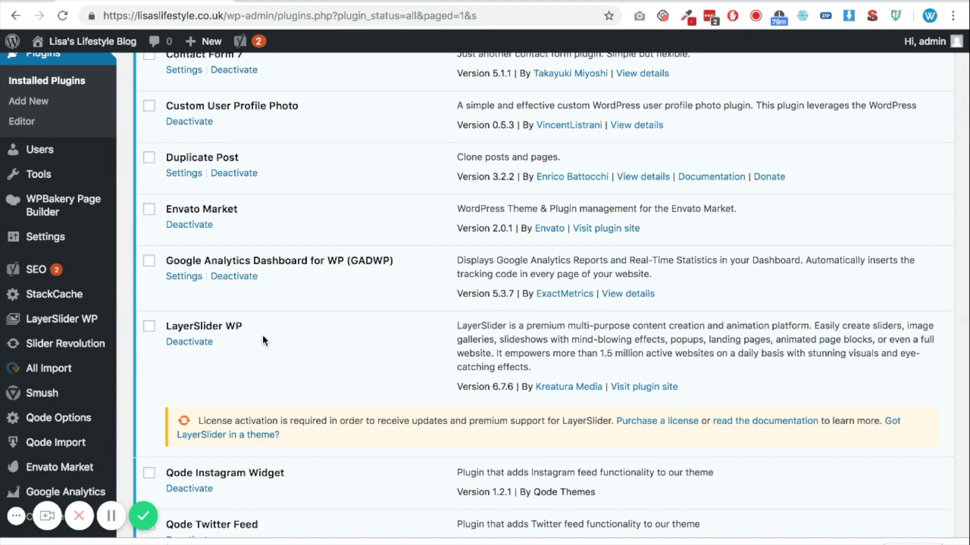
mouse_move(69, 373)
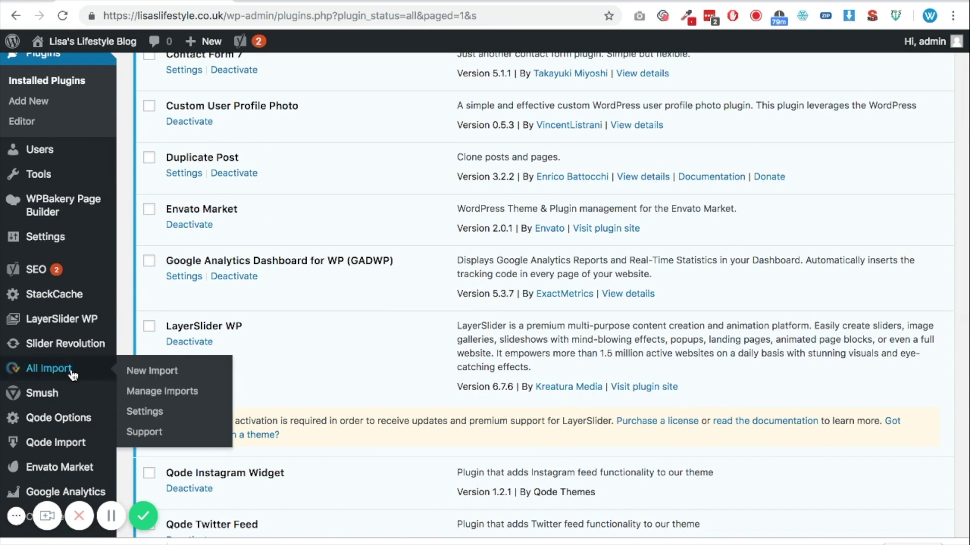
click(154, 372)
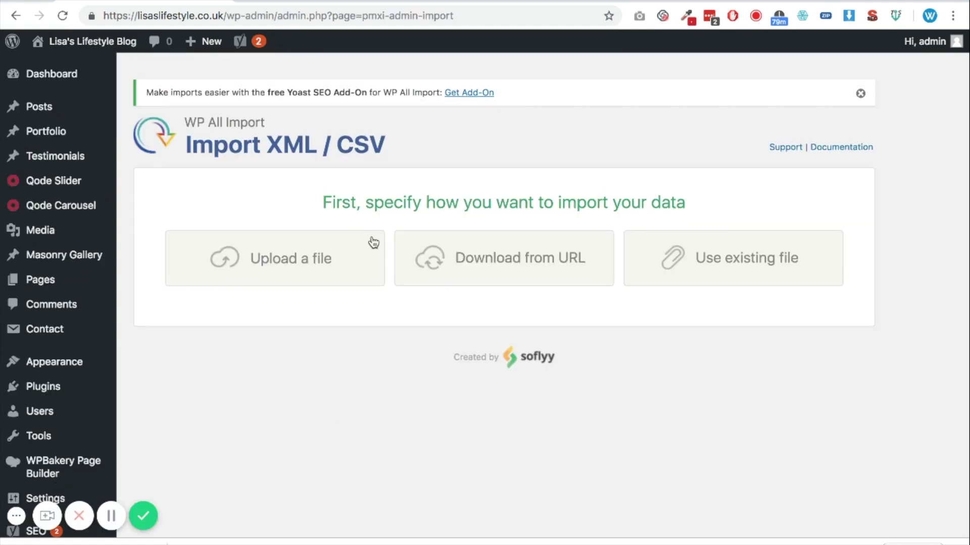
Upload feed.xml as new Posts and continue to Step 2.
click(333, 263)
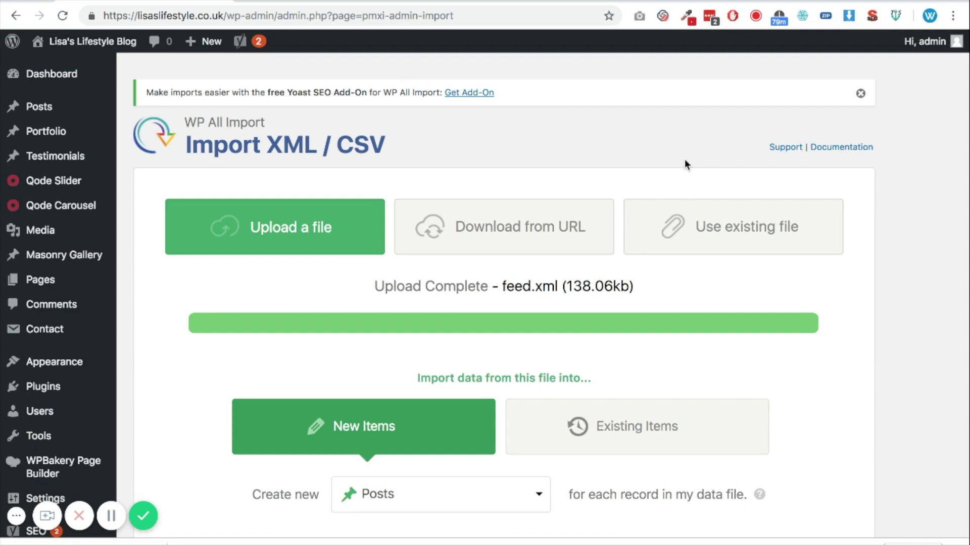
scroll(685, 202, down, 4)
scroll(682, 257, down, 1)
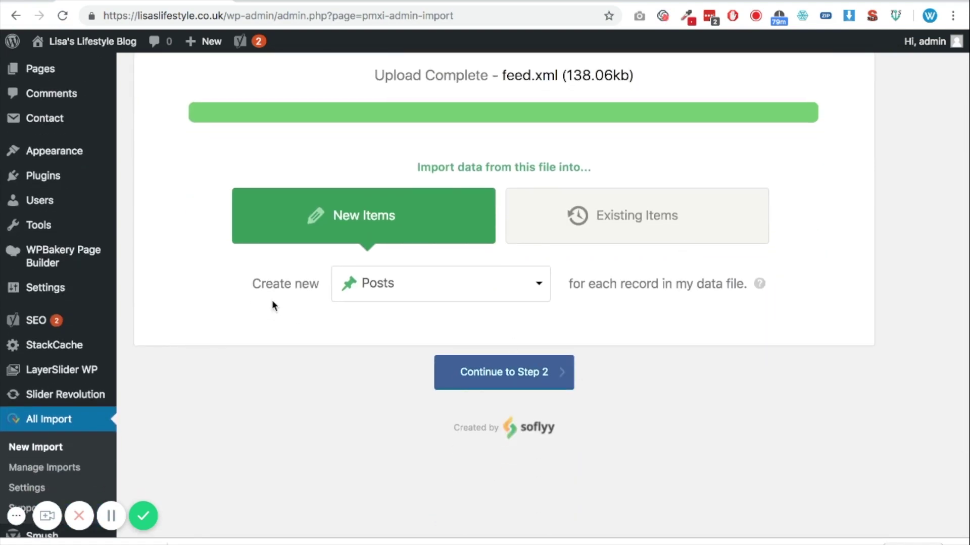
click(515, 376)
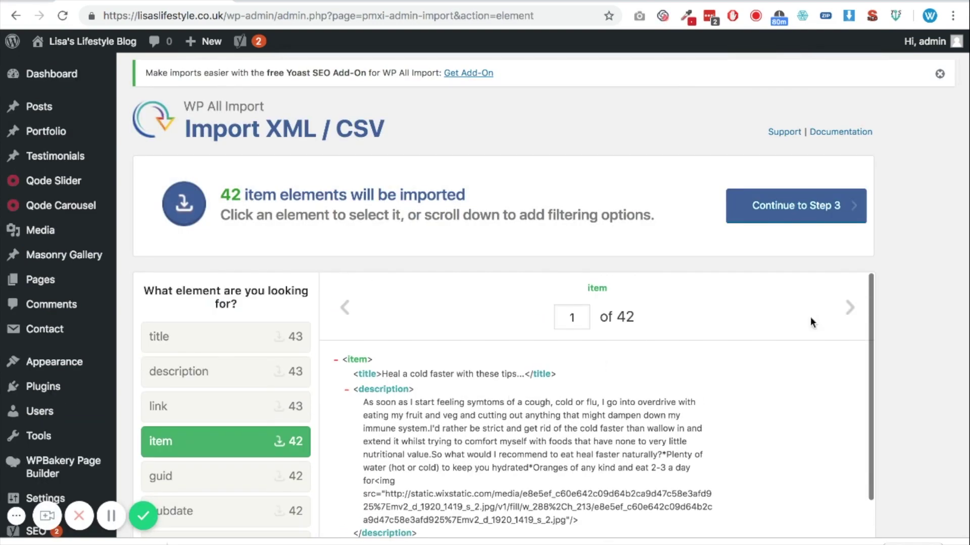
Preview the next feed items, return to the first, and continue to Step 3.
click(850, 309)
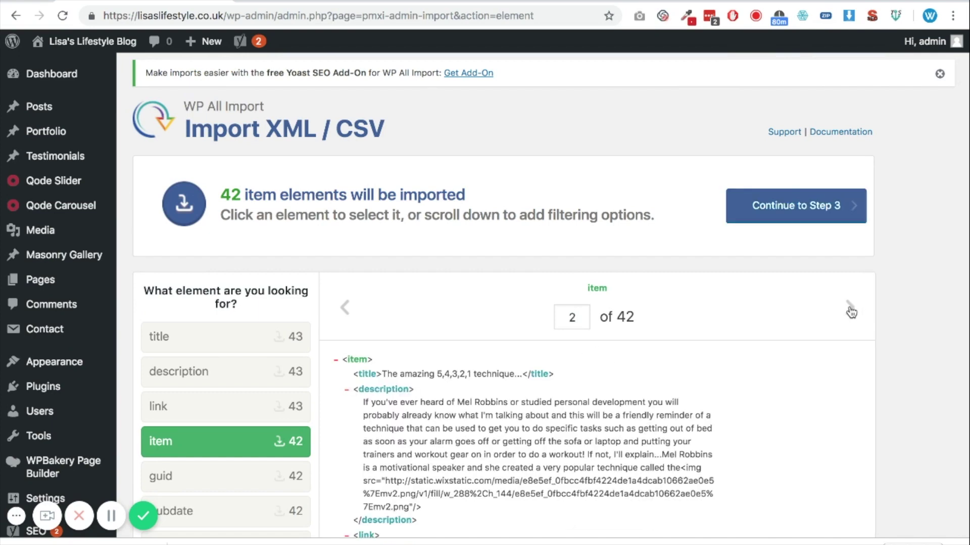
click(850, 308)
click(346, 308)
click(348, 311)
scroll(469, 377, down, 1)
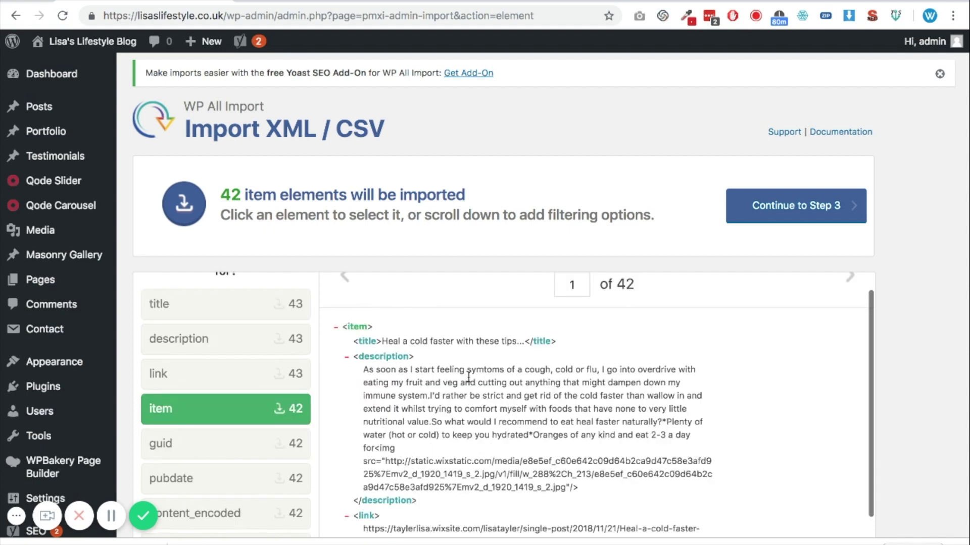
scroll(469, 376, down, 2)
scroll(905, 386, down, 7)
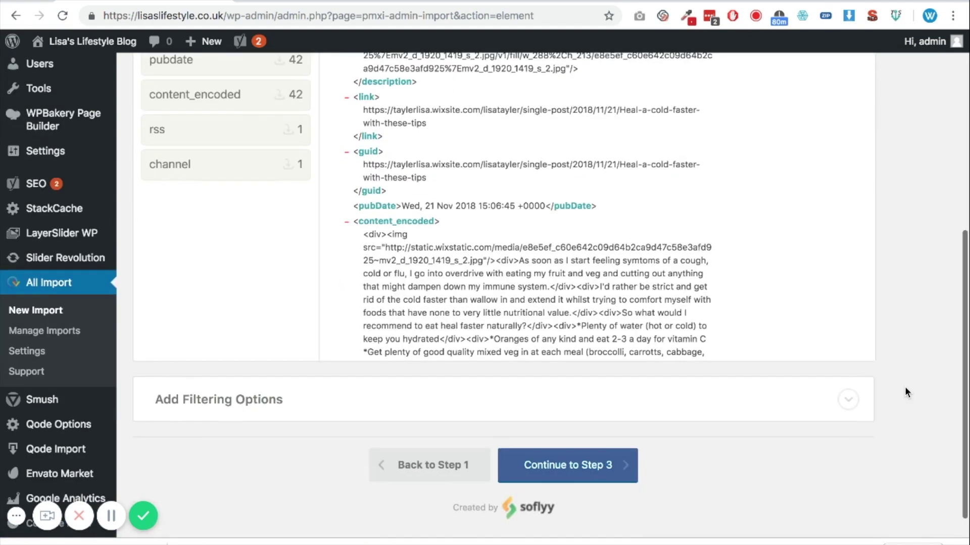
scroll(905, 386, down, 1)
click(595, 444)
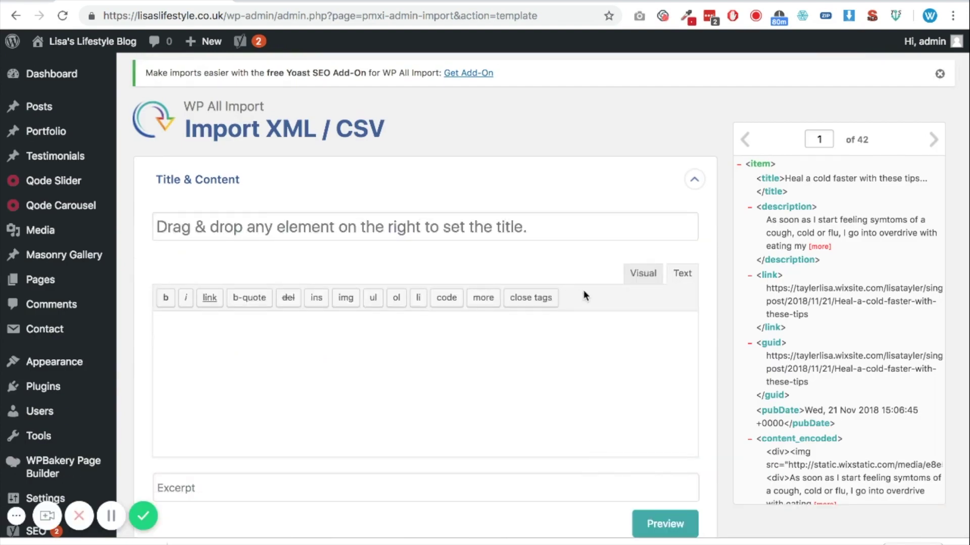
Map the feed's title element into the post Title field.
scroll(537, 288, down, 1)
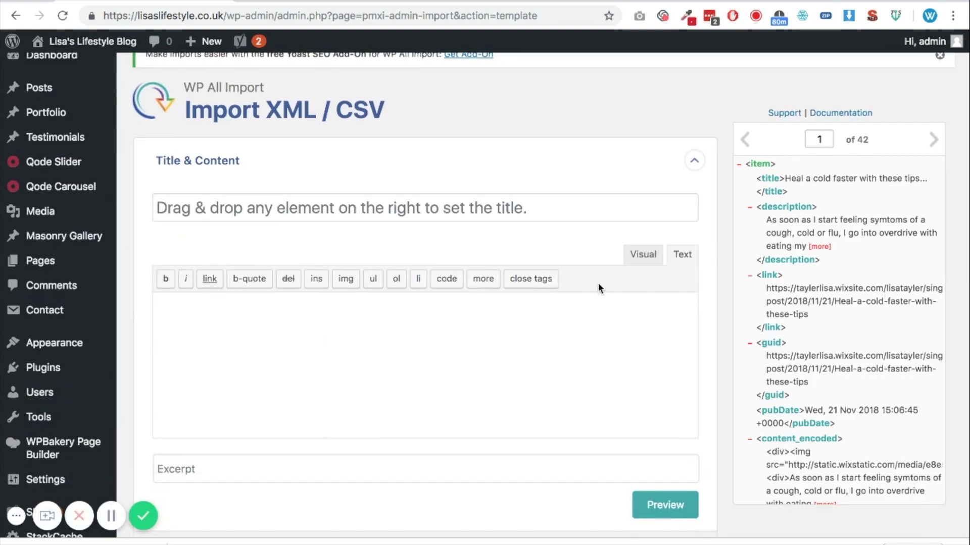
click(278, 207)
click(575, 178)
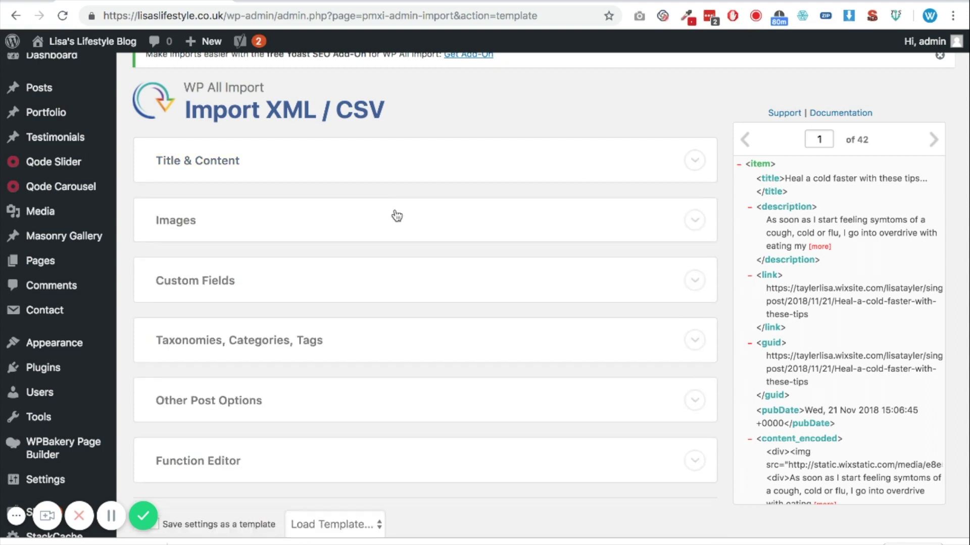
click(399, 165)
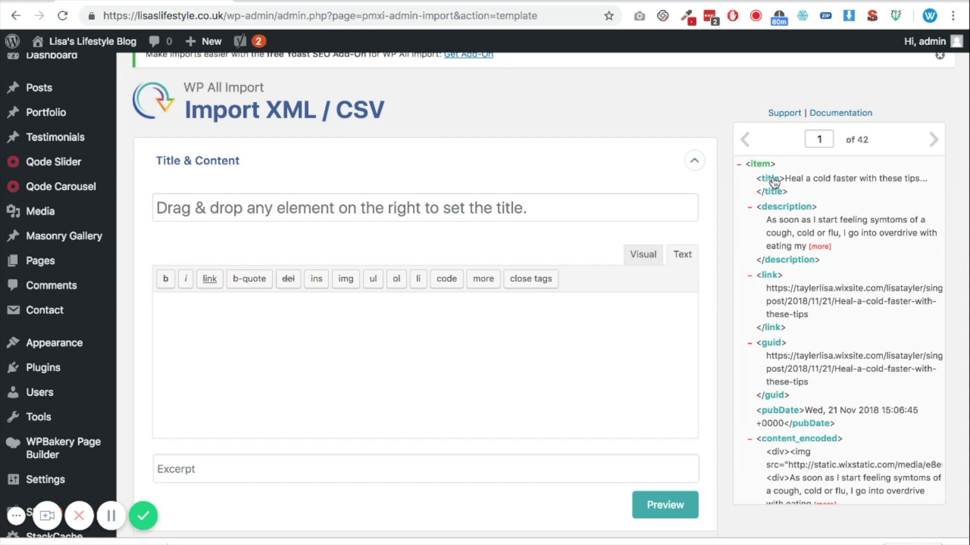
drag(773, 182, 423, 212)
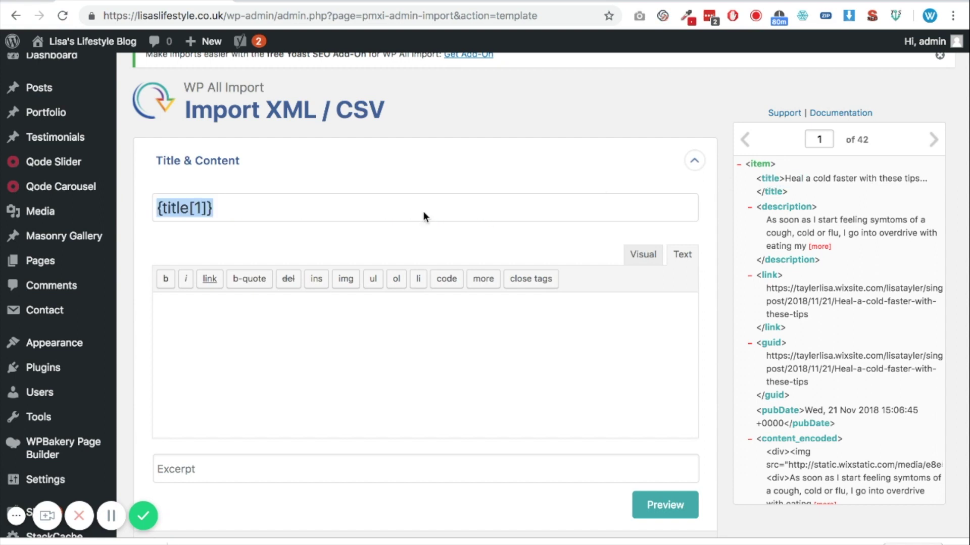
Map the content_encoded element into the post body editor.
scroll(327, 298, down, 1)
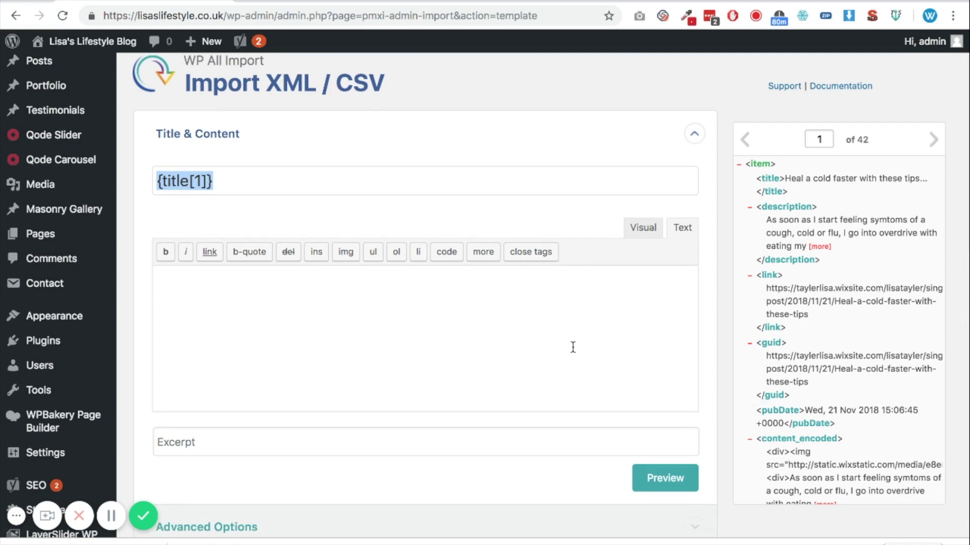
click(536, 341)
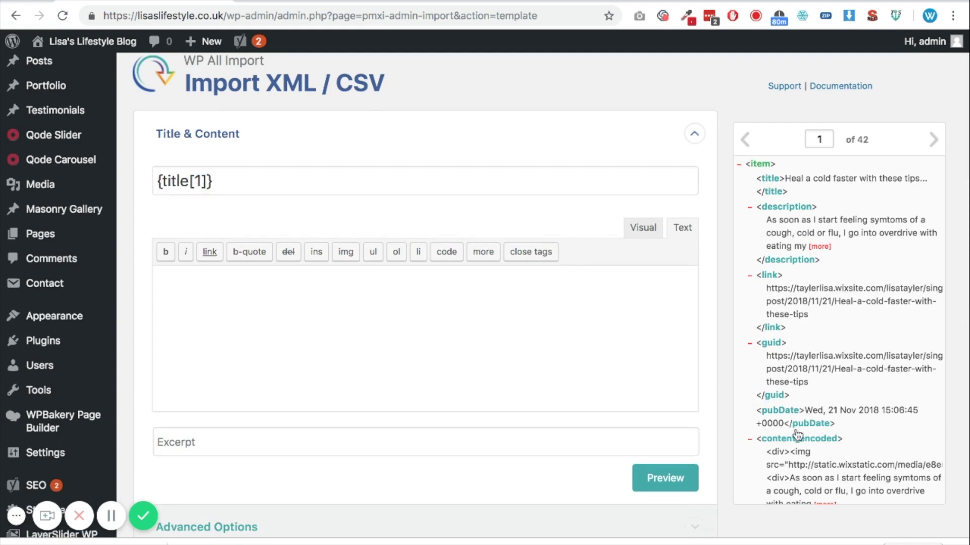
scroll(797, 434, down, 2)
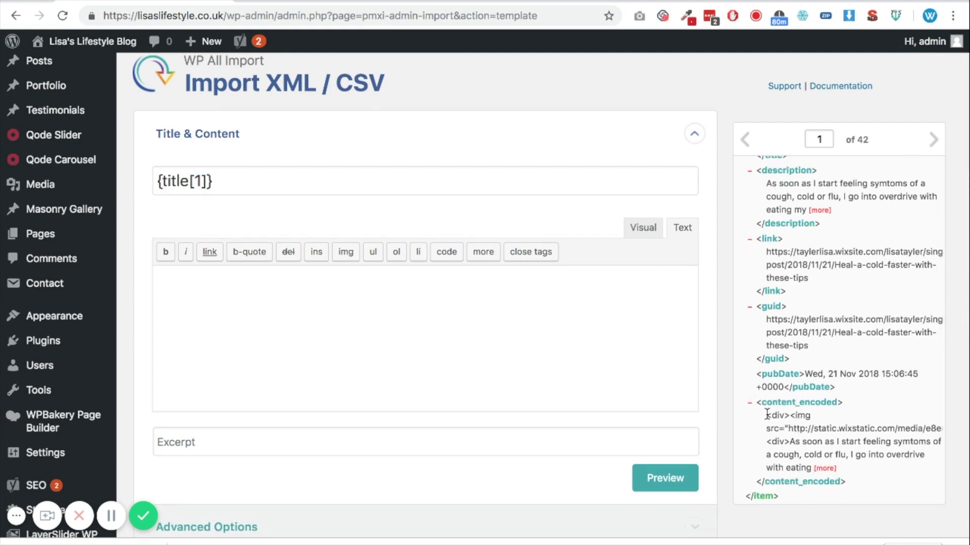
drag(766, 415, 805, 417)
click(636, 235)
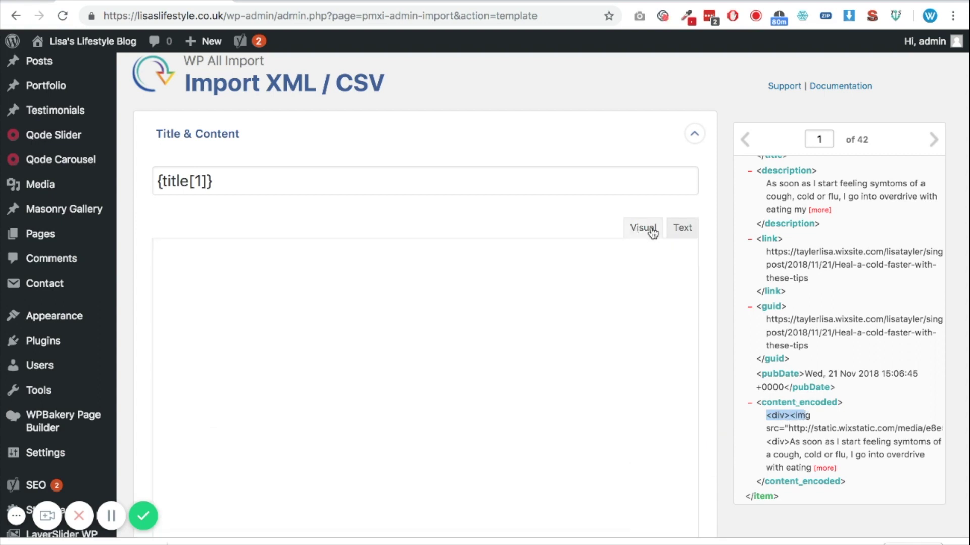
click(682, 234)
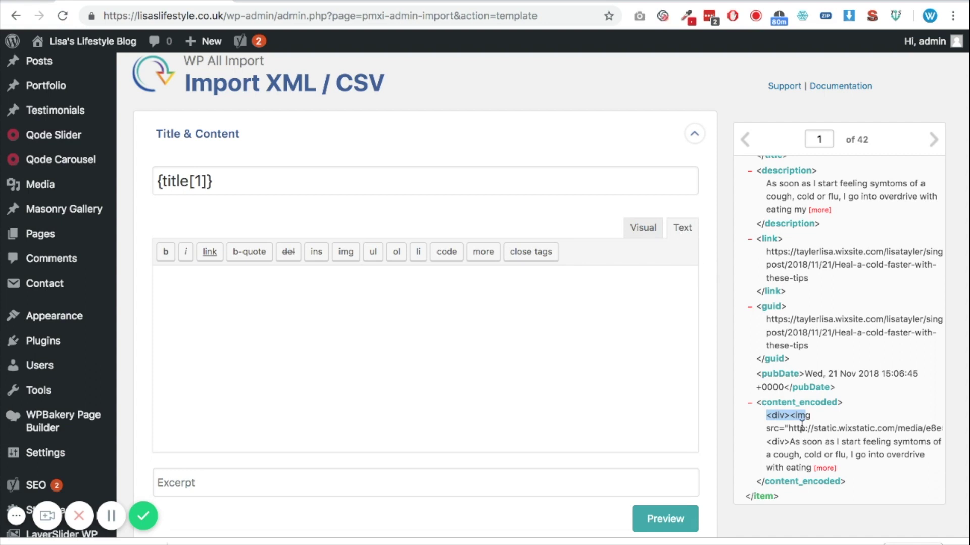
drag(787, 403, 314, 316)
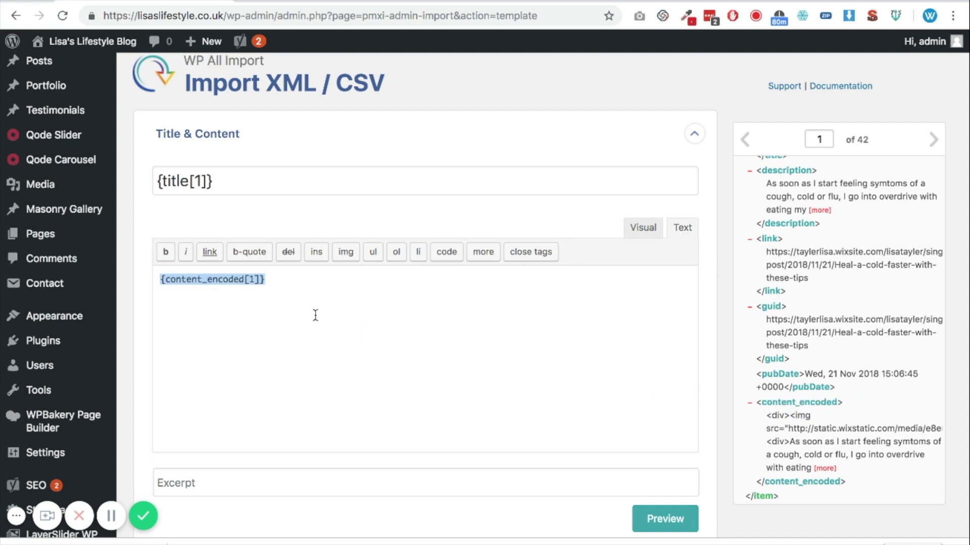
Map the description element into the Excerpt field.
scroll(317, 448, down, 1)
click(322, 434)
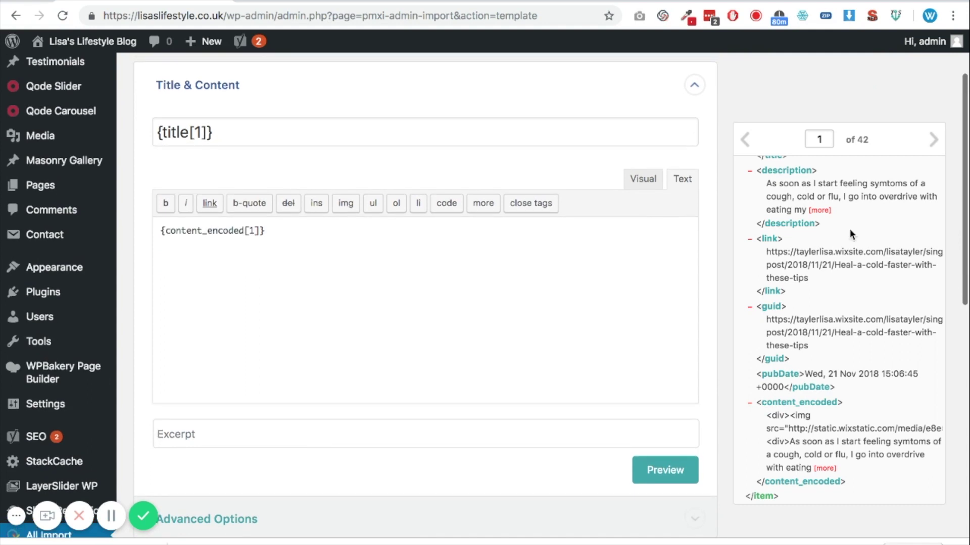
drag(790, 175, 430, 431)
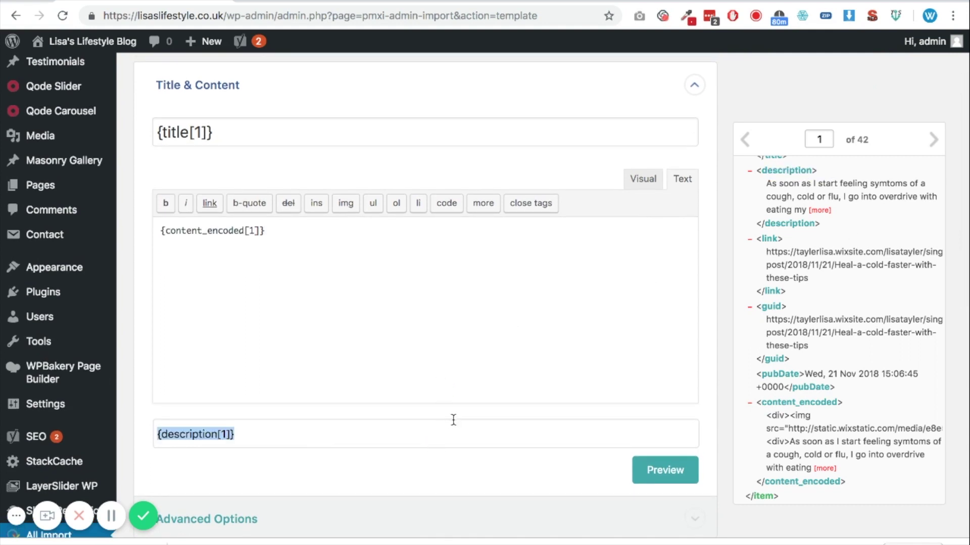
scroll(457, 418, down, 5)
scroll(460, 422, down, 1)
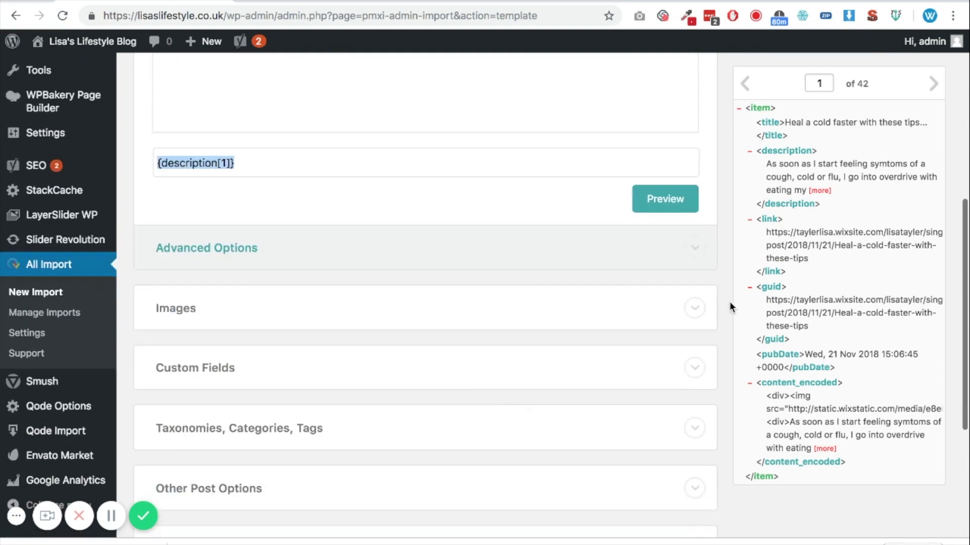
click(693, 312)
Expand the Taxonomies, Categories, Tags section and the Other Post Options section.
scroll(500, 351, down, 8)
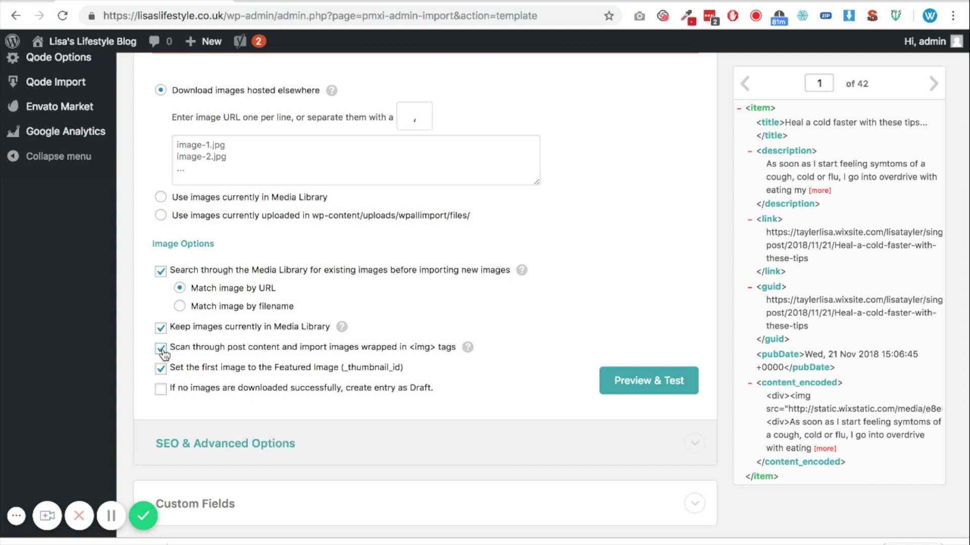
scroll(448, 358, down, 3)
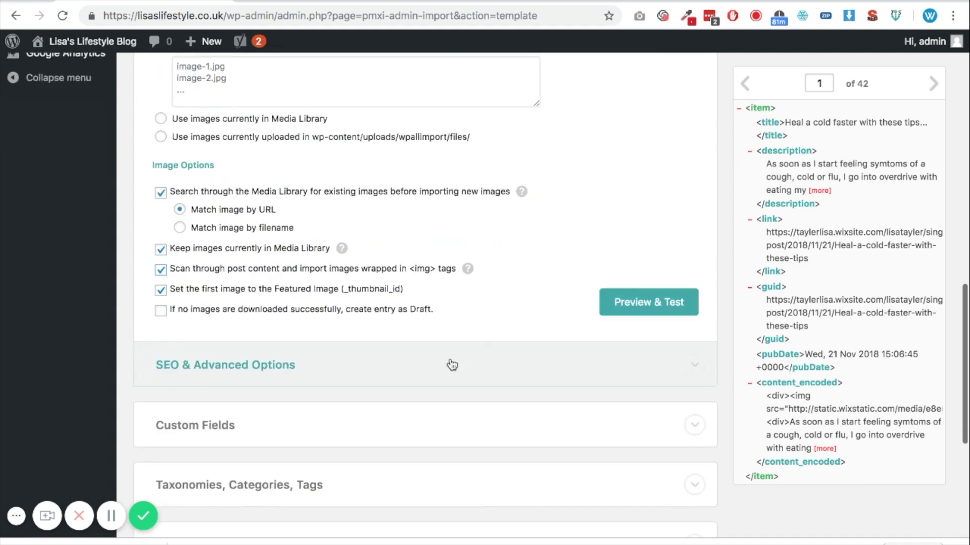
scroll(452, 365, down, 5)
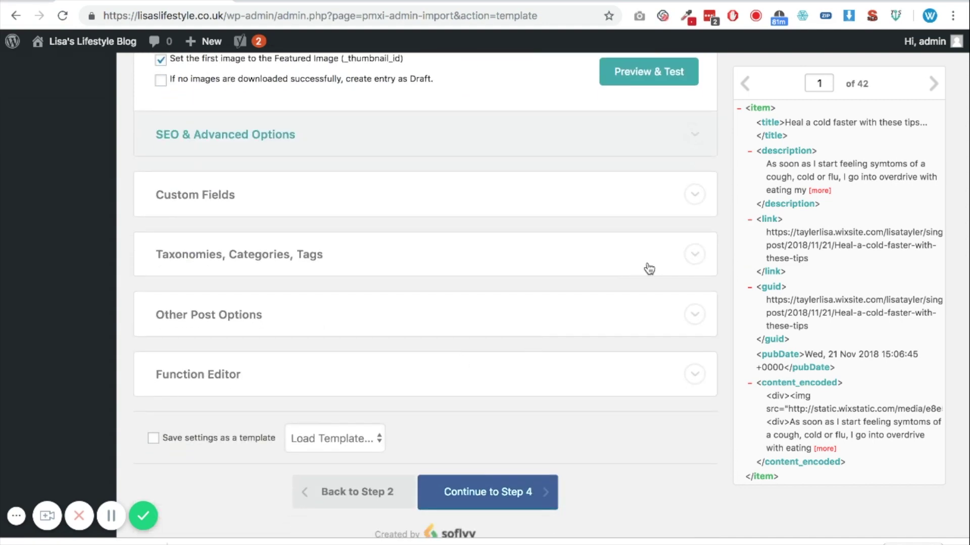
click(646, 258)
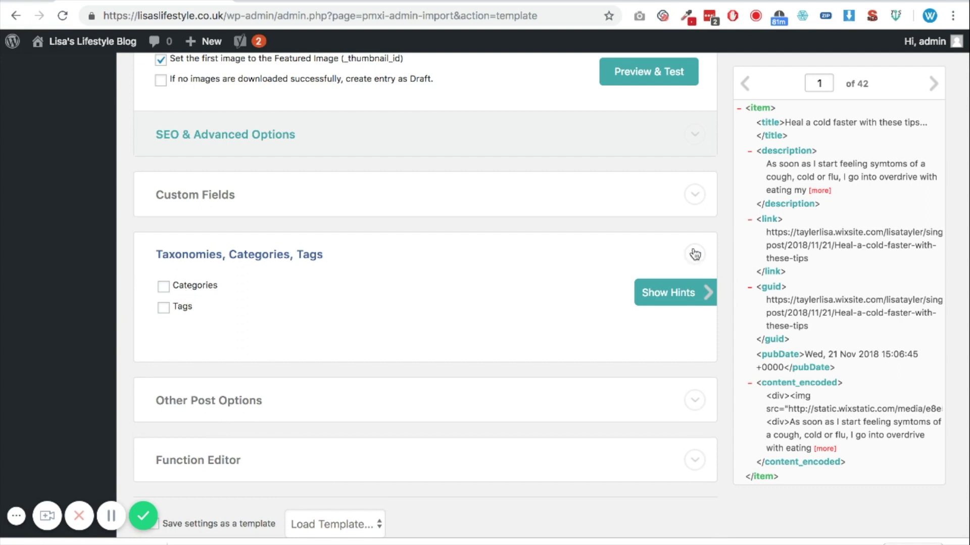
scroll(692, 291, down, 1)
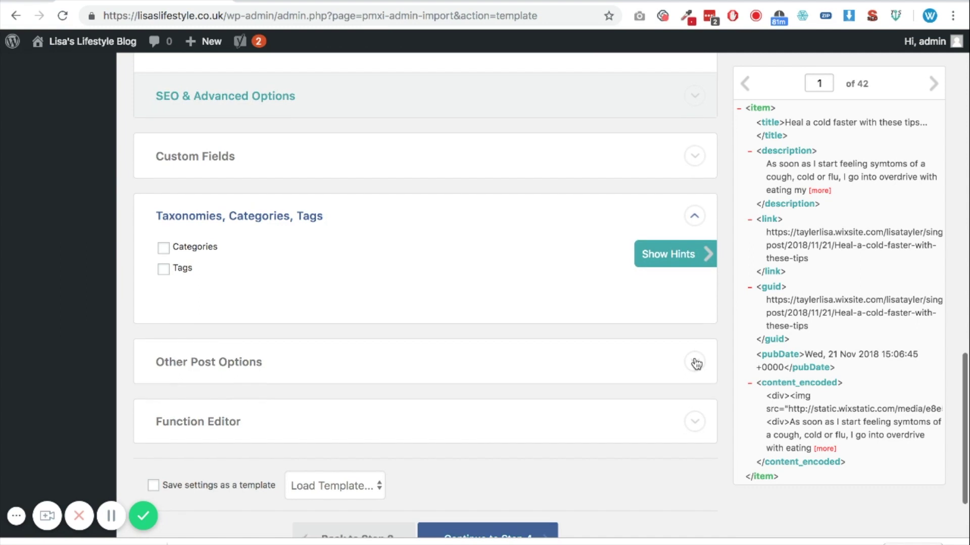
click(695, 362)
Replace 'now' in the Post Dates field with the feed's pubDate element.
scroll(499, 372, down, 5)
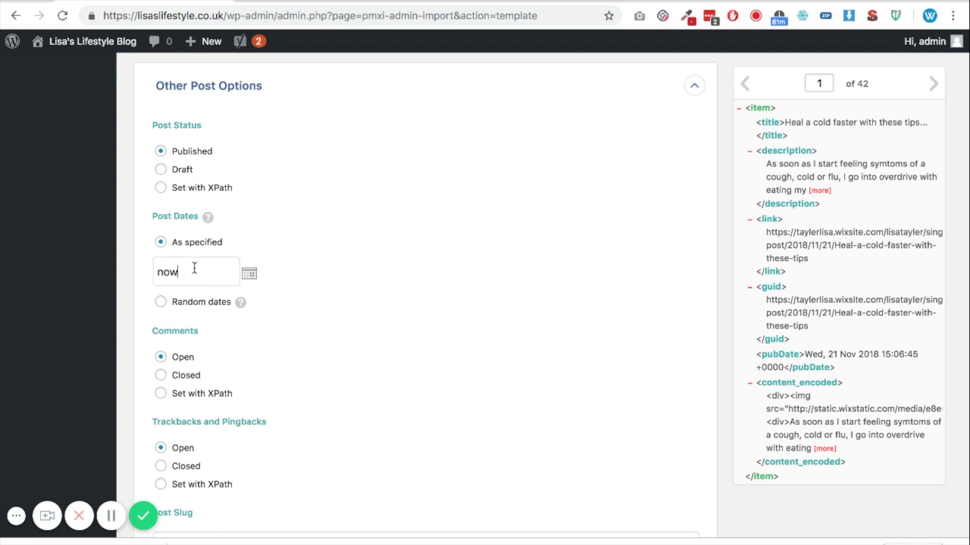
drag(194, 268, 159, 268)
key(BackSpace)
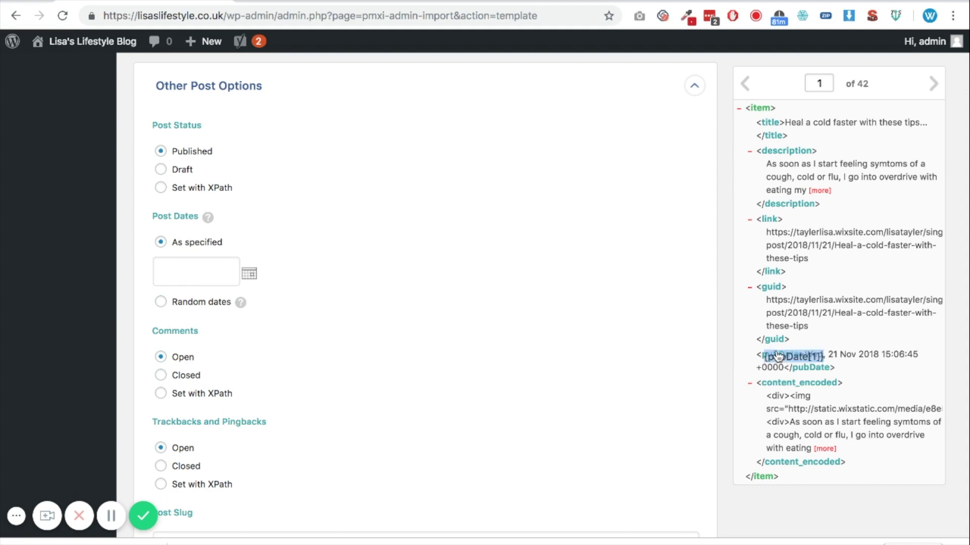
drag(780, 356, 188, 276)
Set the post format to Standard and continue to Step 4.
scroll(504, 317, down, 6)
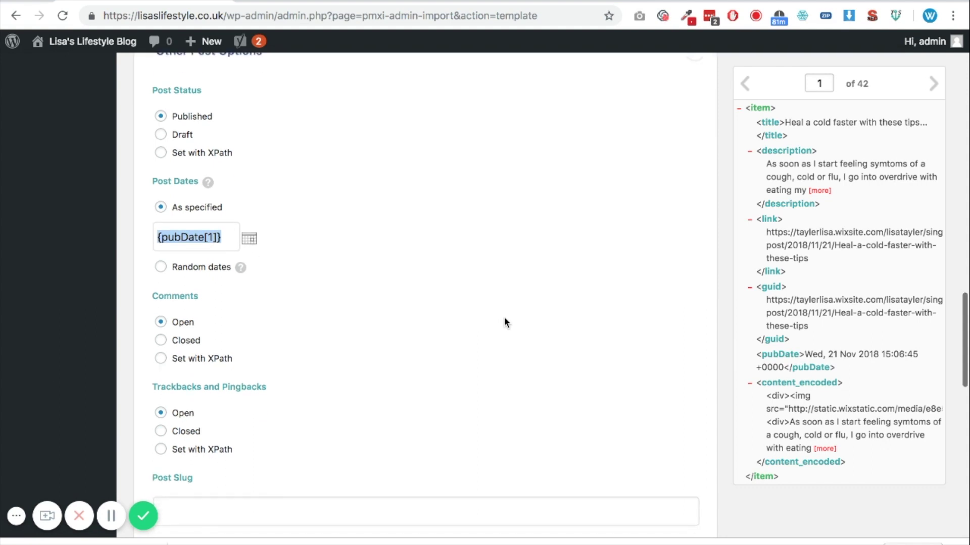
scroll(501, 324, down, 6)
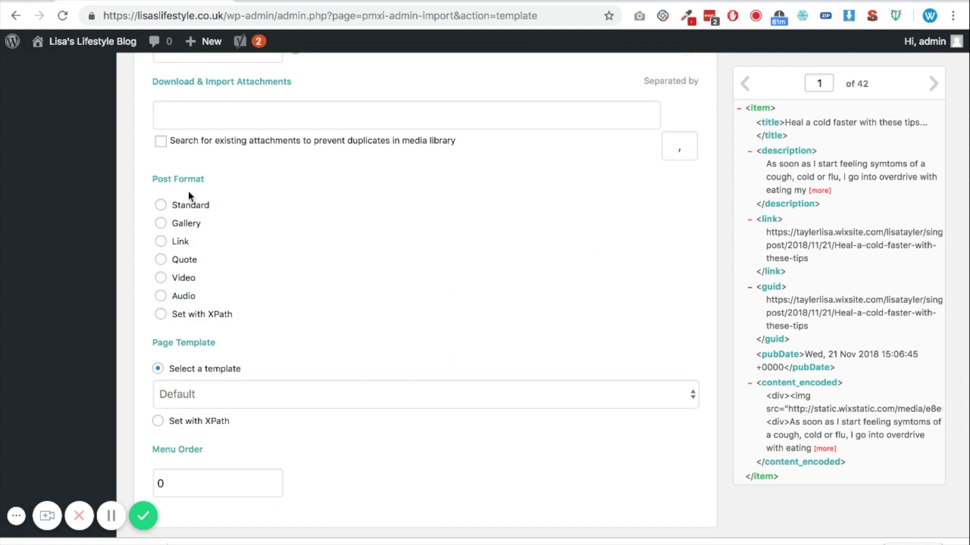
click(161, 206)
scroll(477, 329, down, 5)
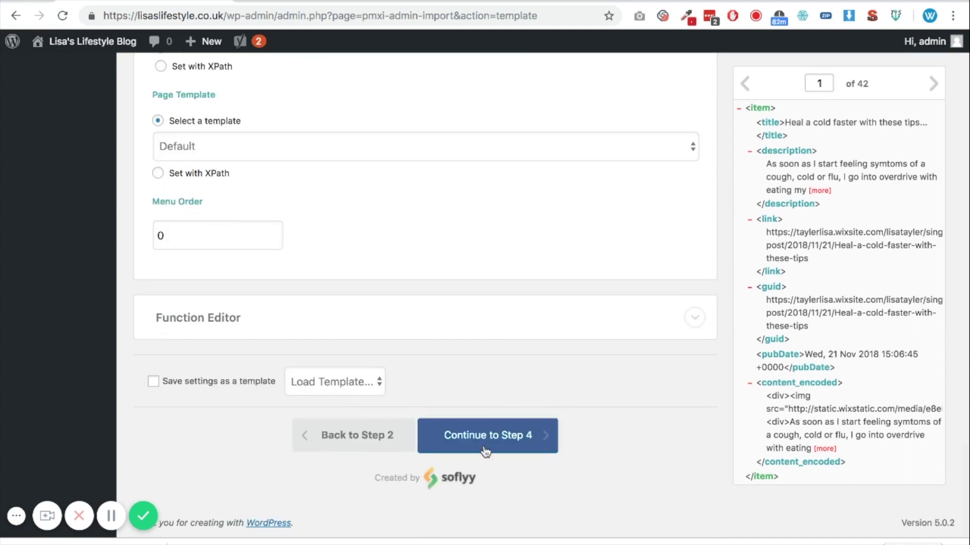
click(492, 444)
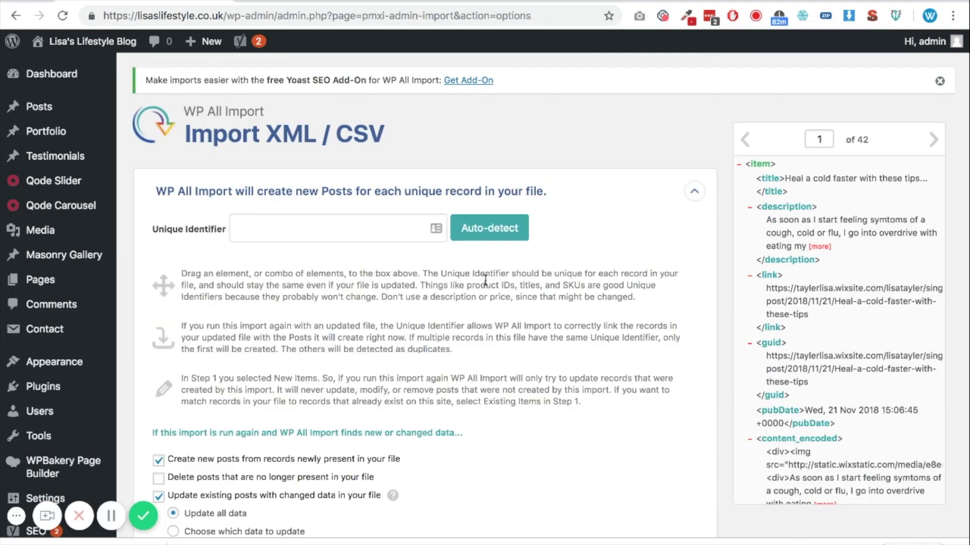
Auto-detect {title[1]} - {guid[1]} as the unique identifier and run the import of all 42 records.
click(490, 233)
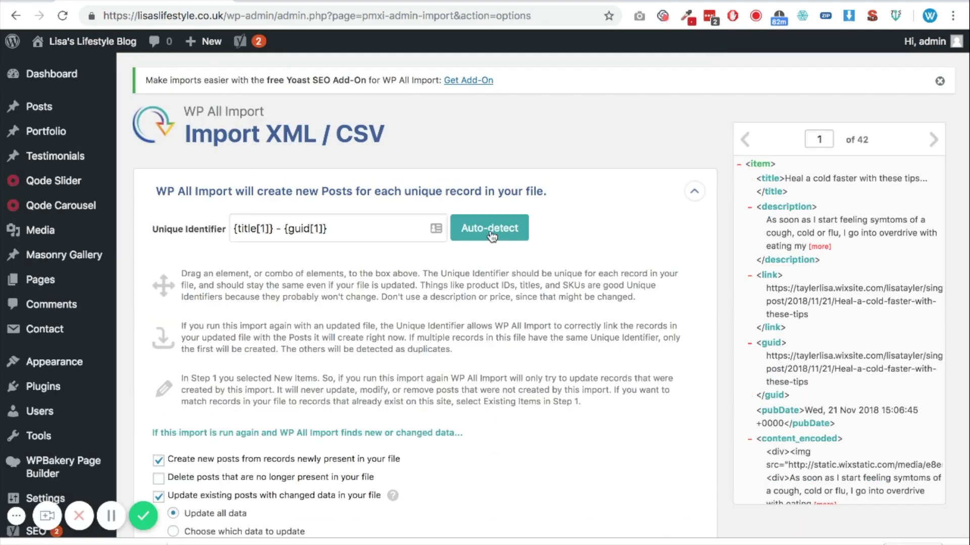
scroll(500, 332, down, 10)
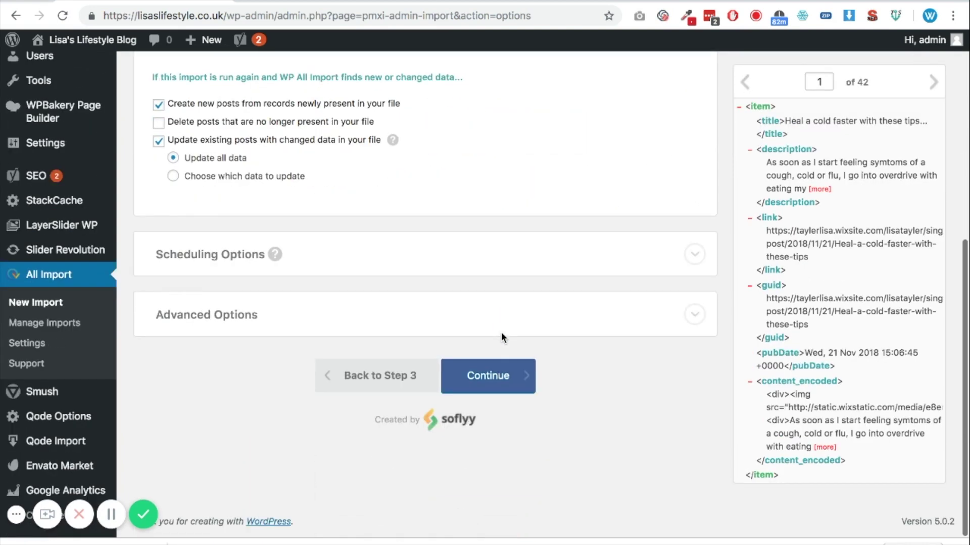
click(502, 385)
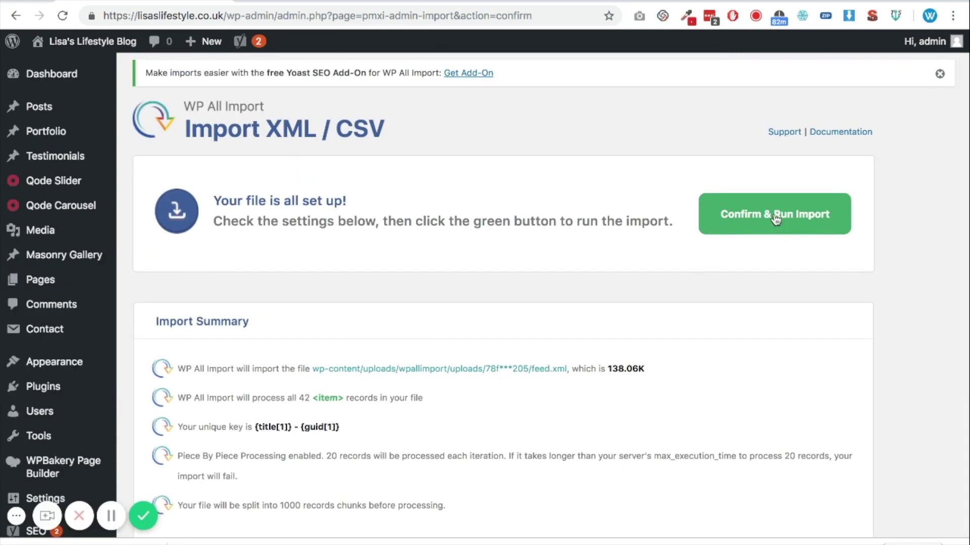
click(776, 218)
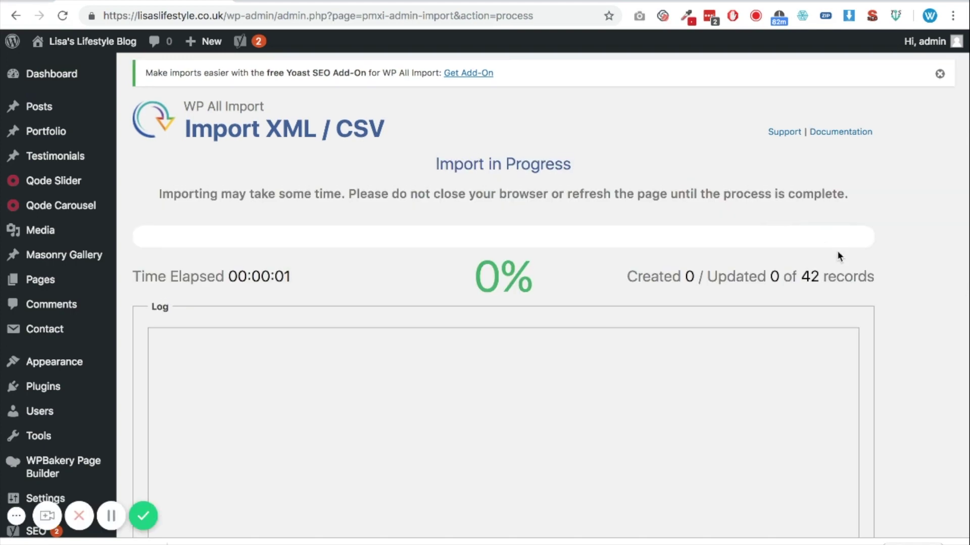
Wait while the 42 feed.xml records import until WP All Import shows Import Complete.
scroll(861, 298, down, 2)
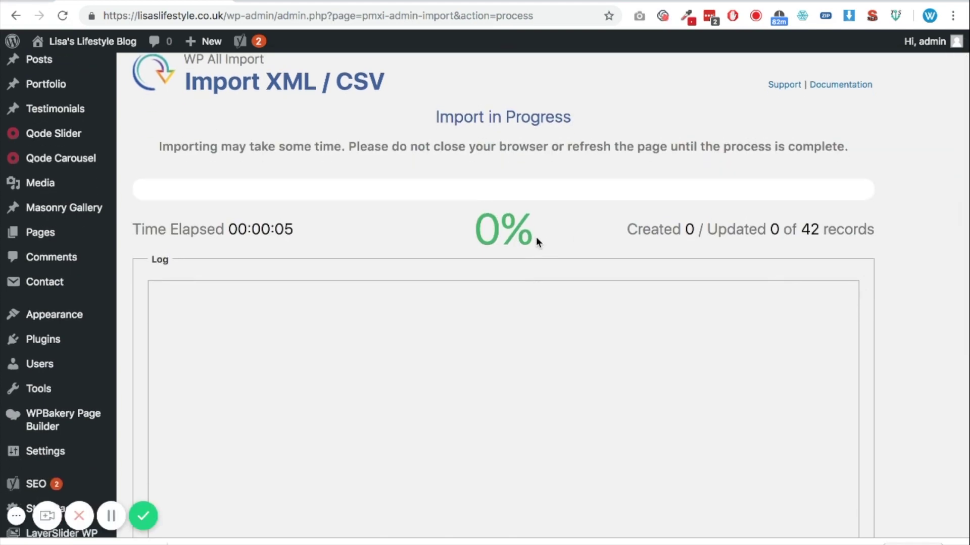
scroll(536, 237, down, 1)
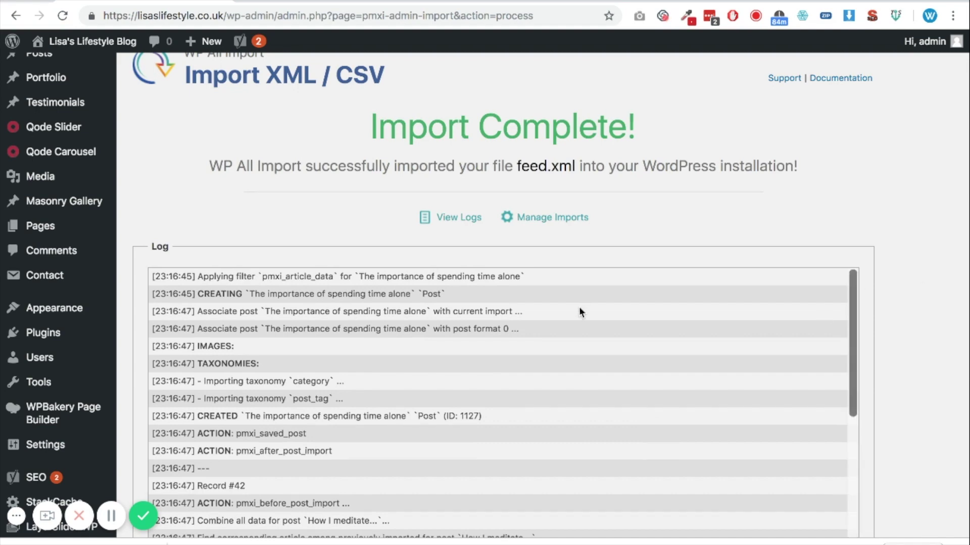
scroll(332, 194, up, 2)
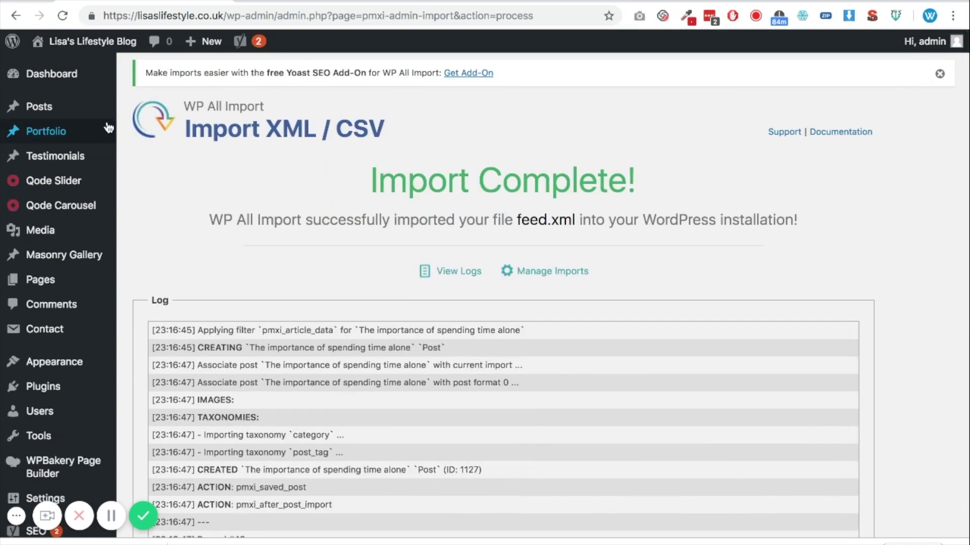
Edit 'Heal a cold faster with these tips...' and select its image URL in the Text view.
mouse_move(84, 115)
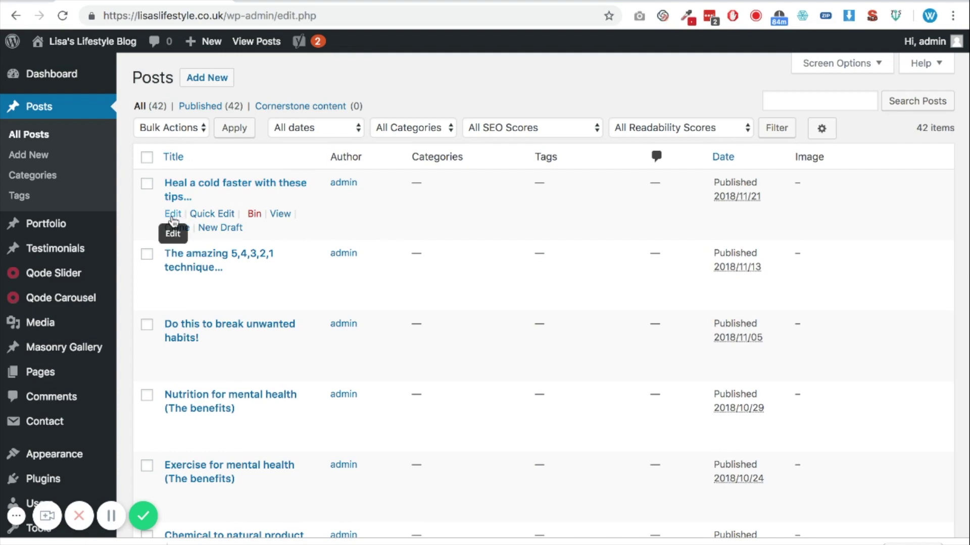
click(173, 214)
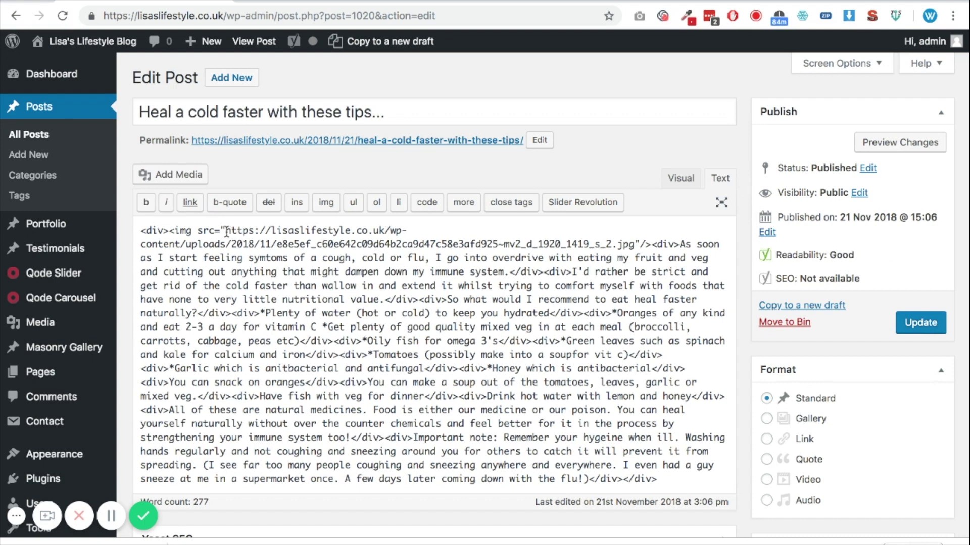
drag(224, 232, 391, 231)
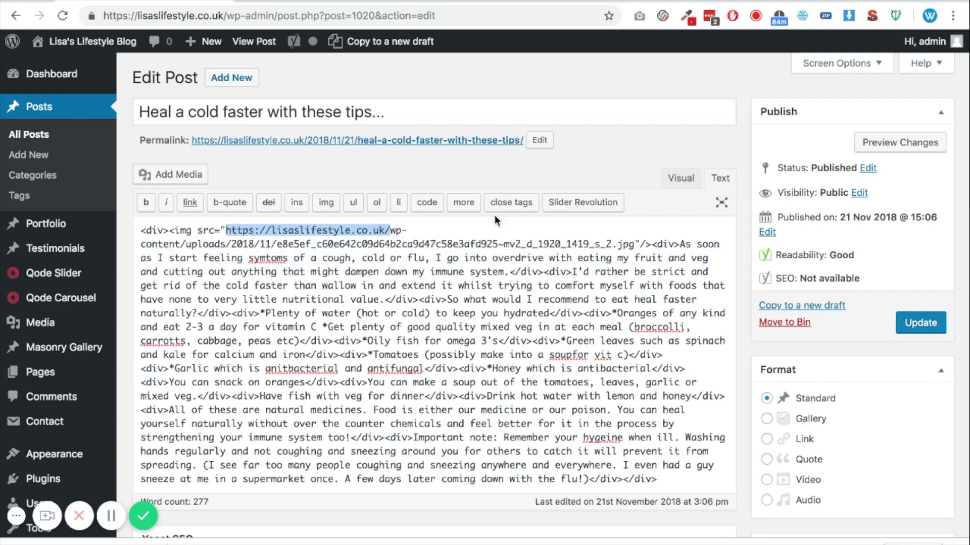
Switch the cold-tips post to the Visual view to see it rendered.
click(683, 180)
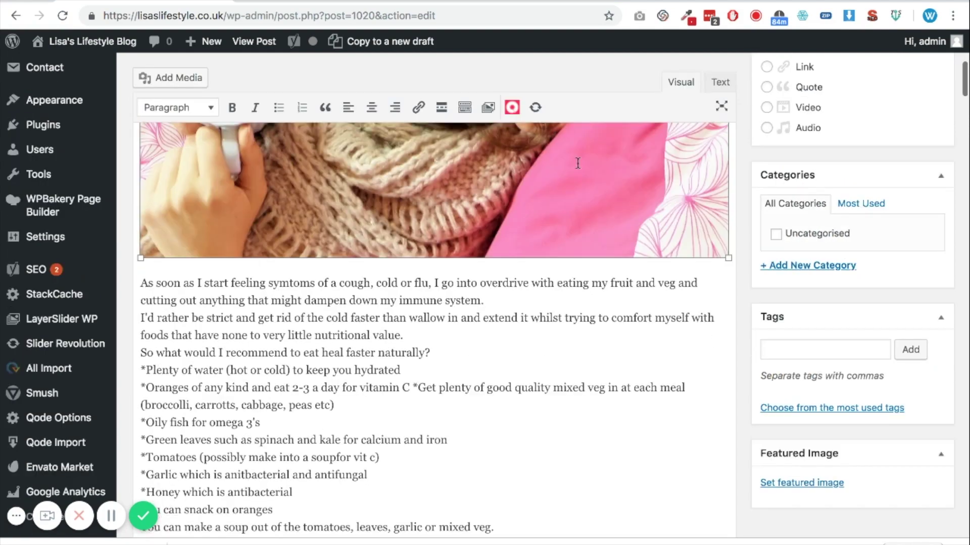
scroll(336, 385, up, 5)
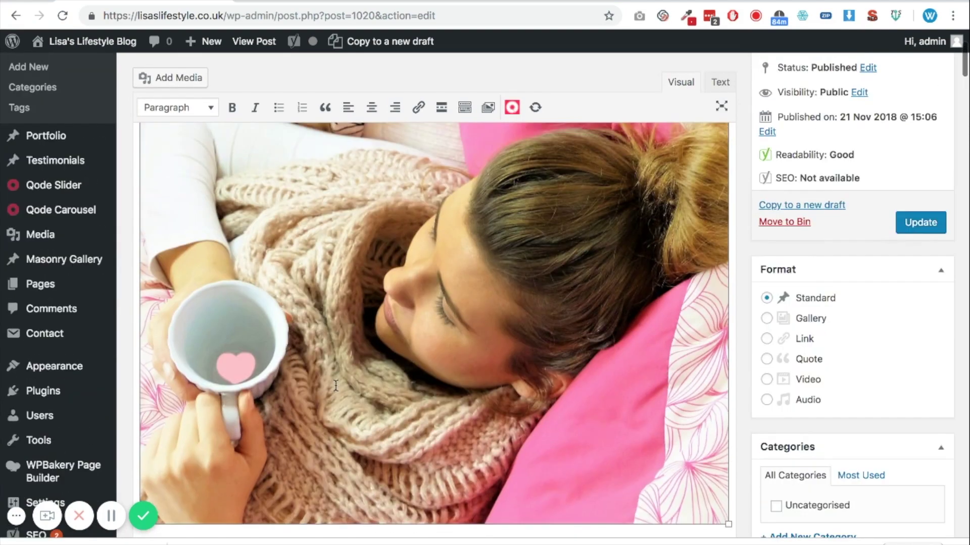
scroll(336, 385, up, 3)
scroll(336, 386, down, 5)
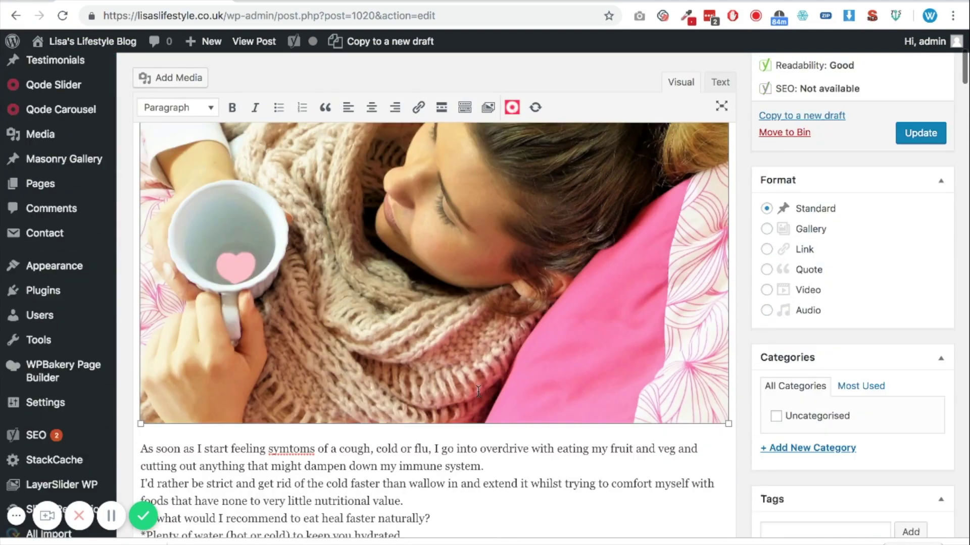
Inspect the imported photo within the post, then return to All Posts.
click(478, 391)
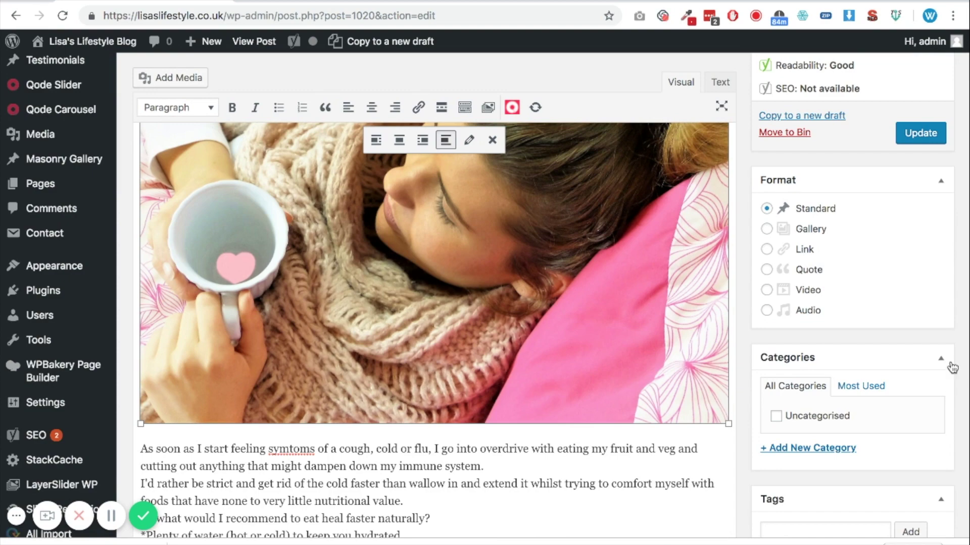
scroll(930, 335, down, 6)
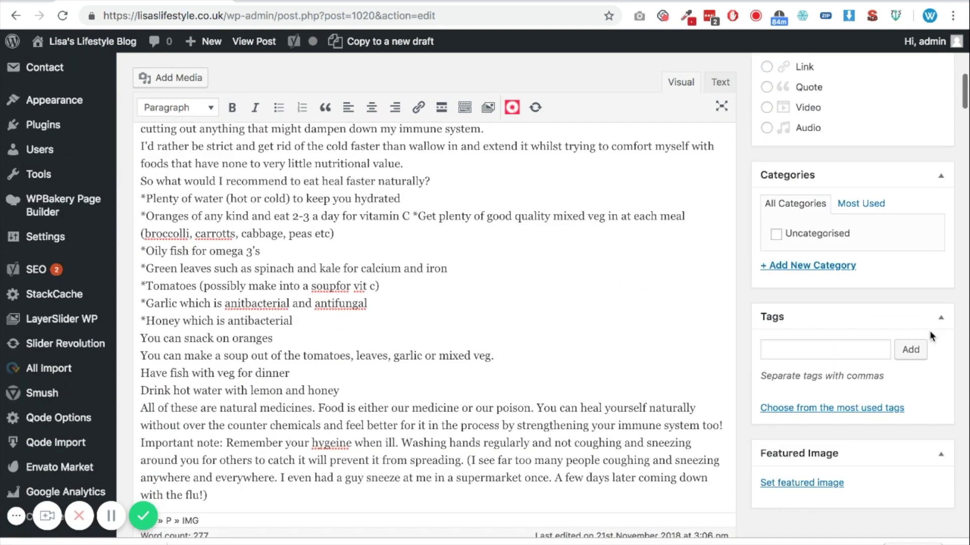
scroll(873, 469, up, 6)
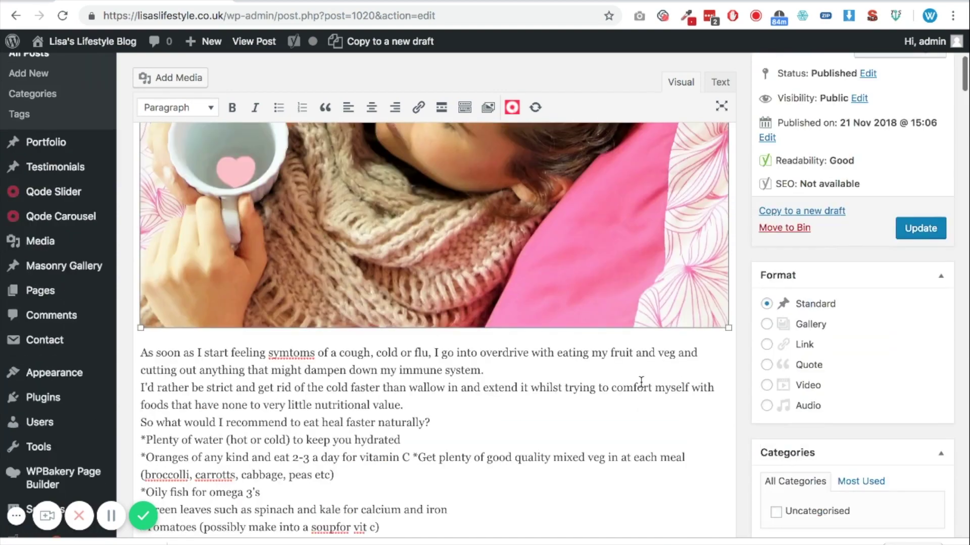
scroll(641, 382, up, 5)
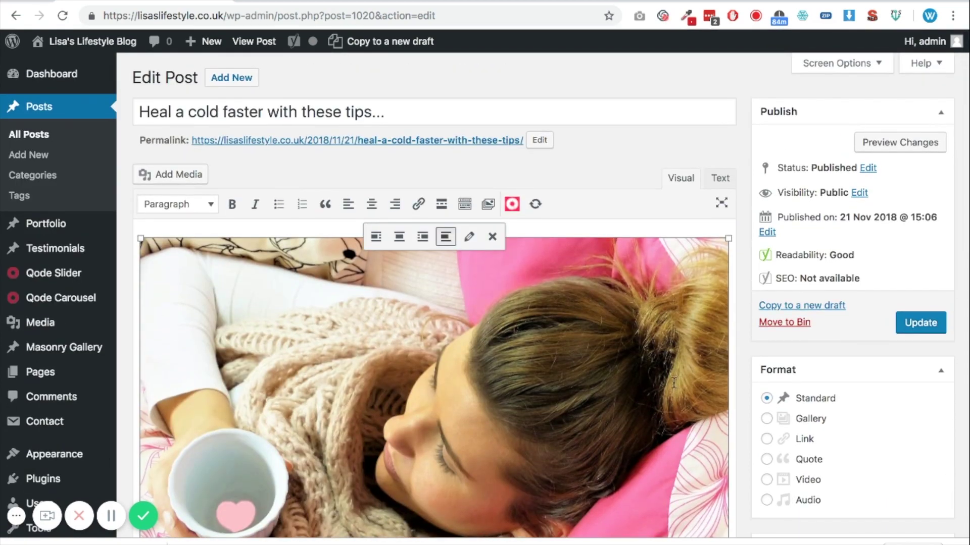
scroll(673, 383, down, 4)
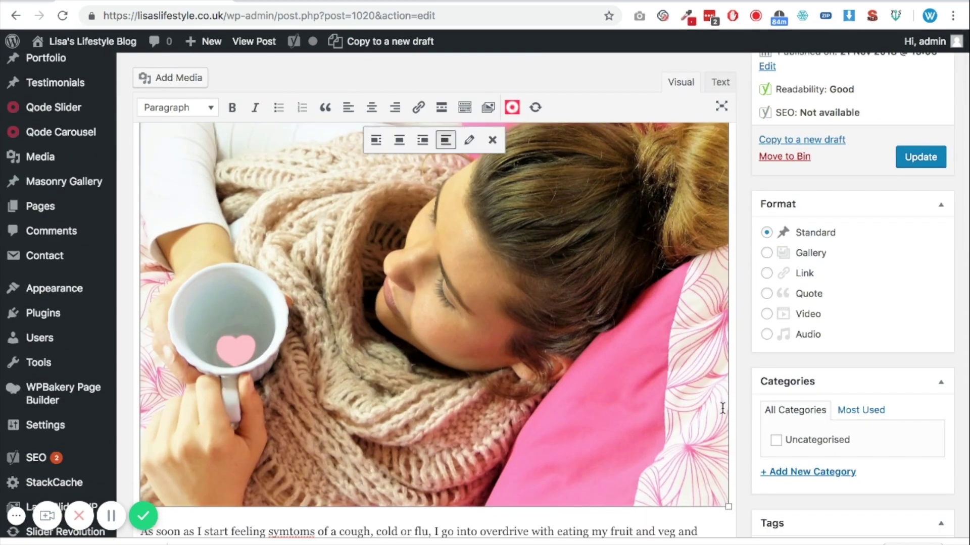
scroll(722, 408, down, 1)
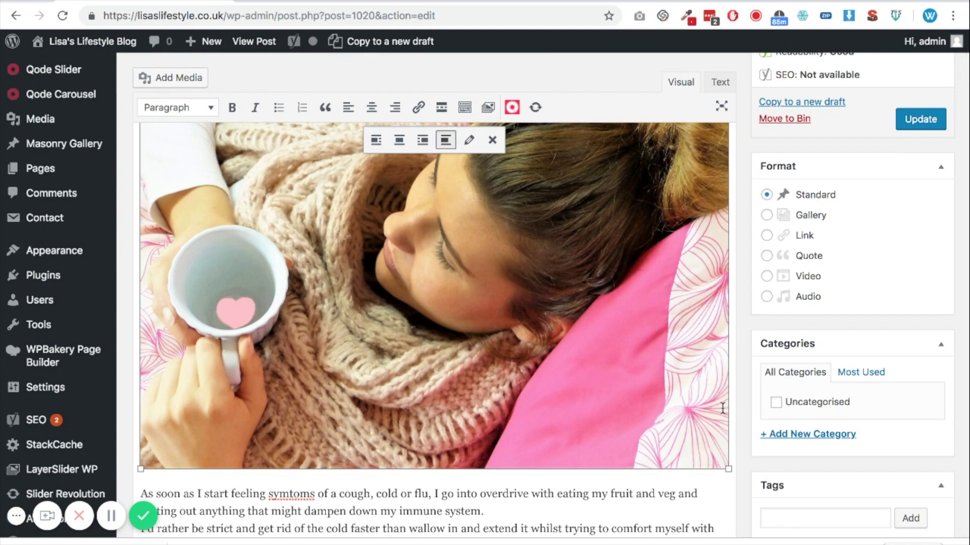
scroll(722, 408, up, 5)
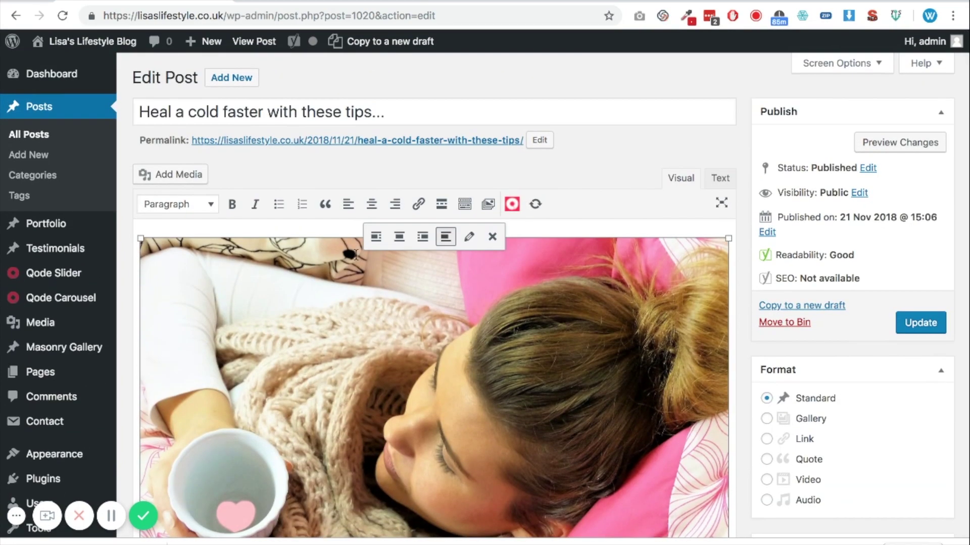
click(38, 135)
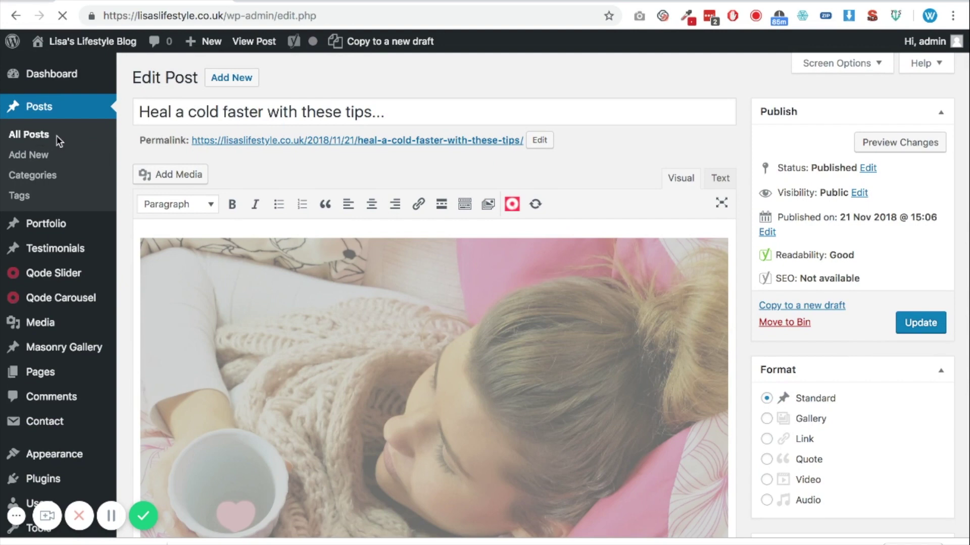